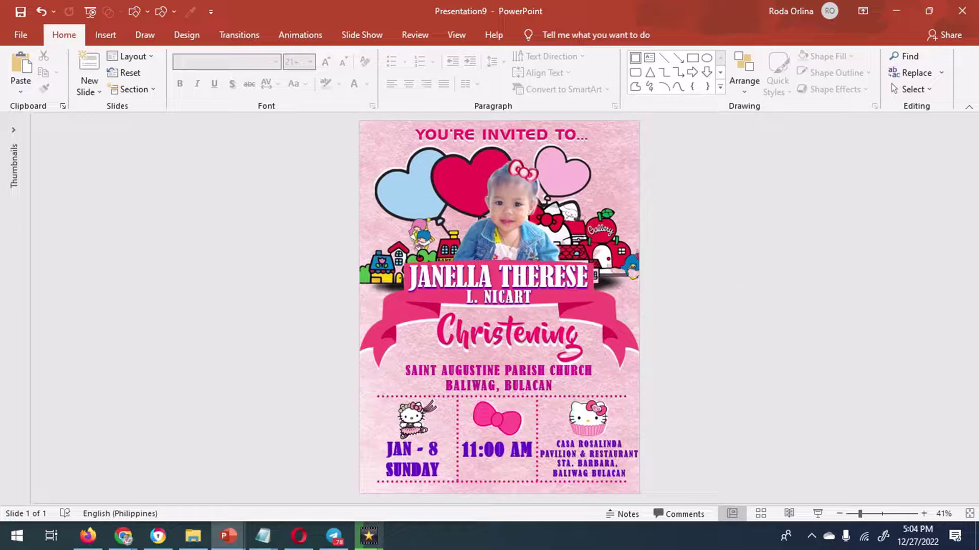
Start exporting the invitation slide as a PNG image
left_click(20, 35)
left_click(44, 343)
left_click(225, 275)
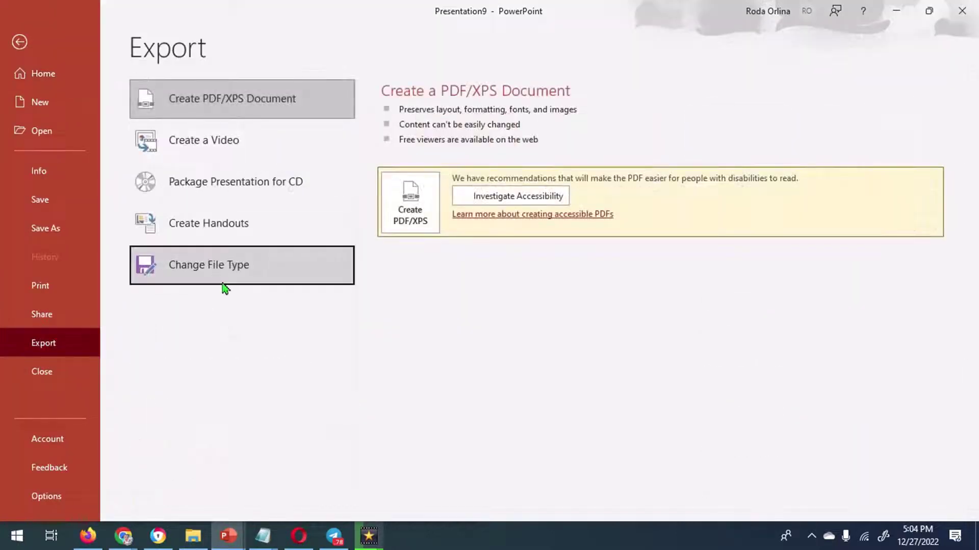
left_click(479, 278)
left_click(433, 405)
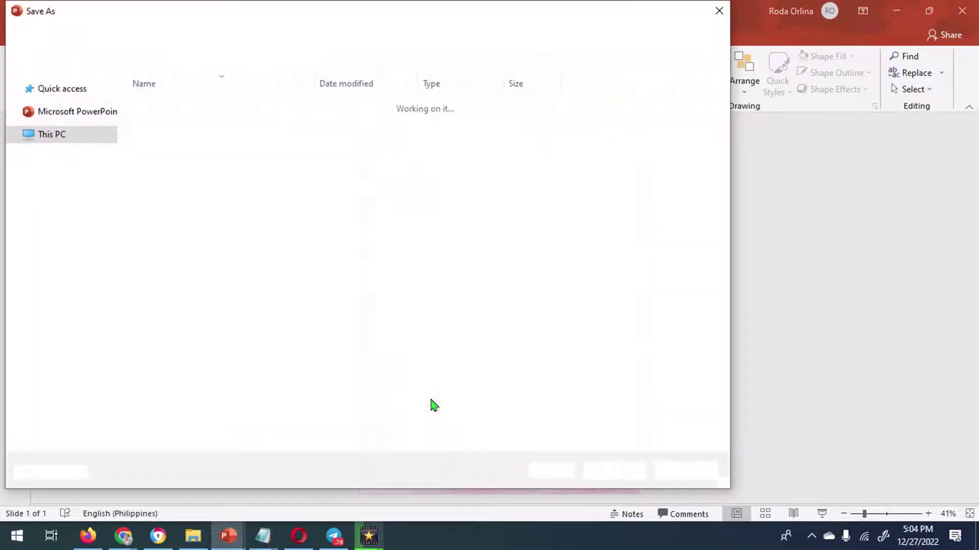
Save the PNG as Presentation9.png in the HK-JANELLA folder, then browse to find it
left_click(60, 94)
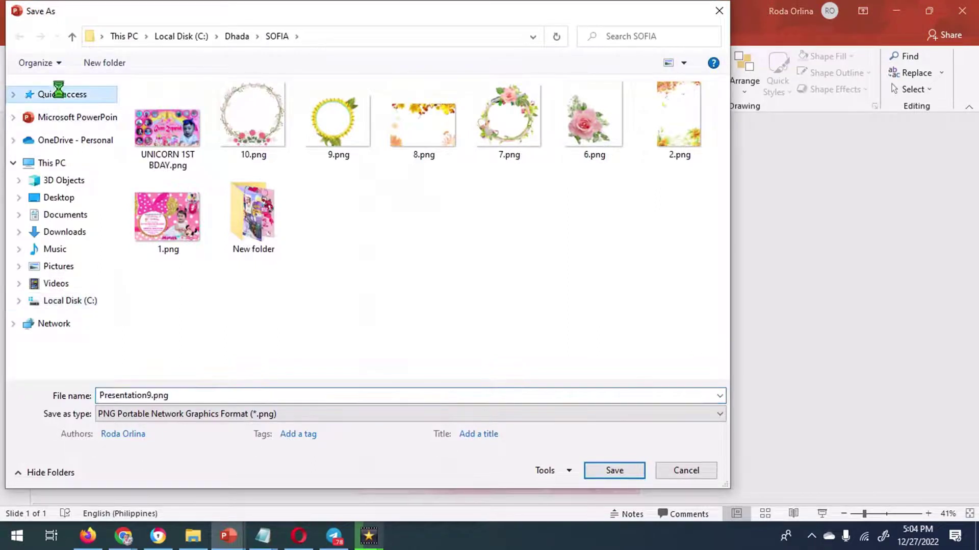
double_click(532, 170)
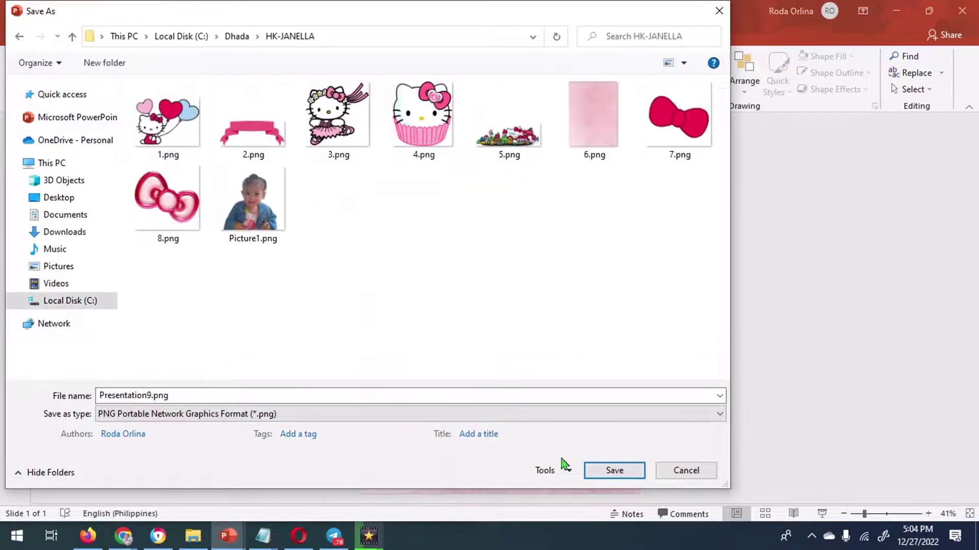
left_click(614, 470)
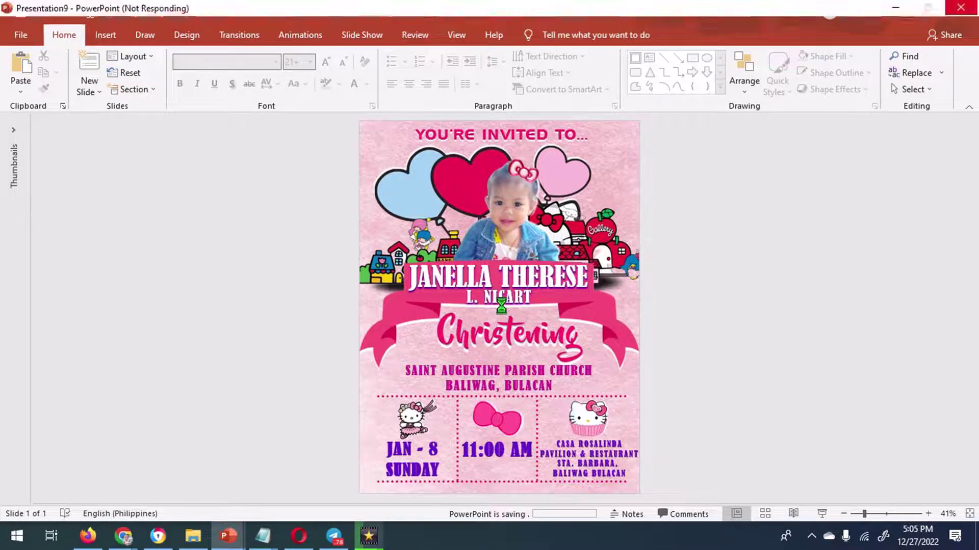
left_click(193, 538)
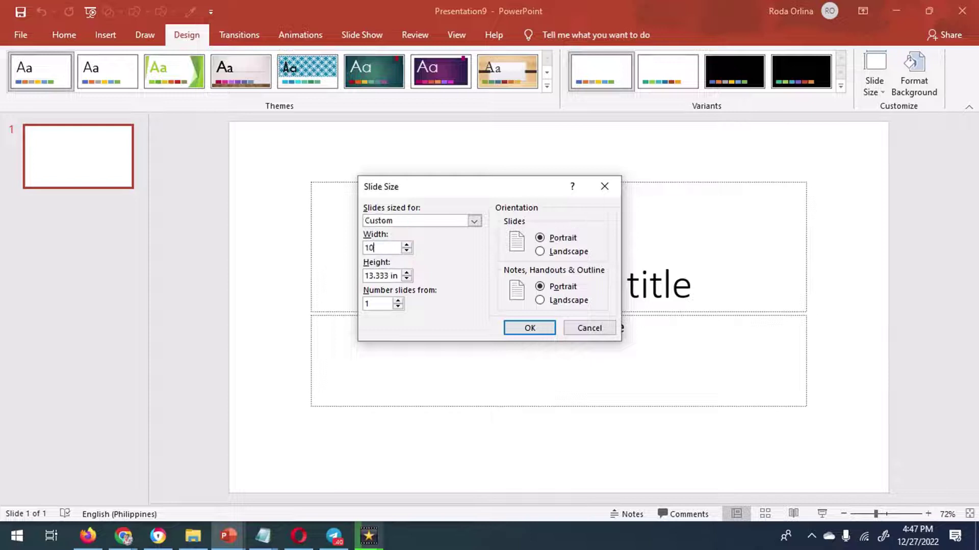
Apply the 10 × 13.333 in portrait size, switch to Blank layout, and collapse the thumbnail pane
left_click(528, 332)
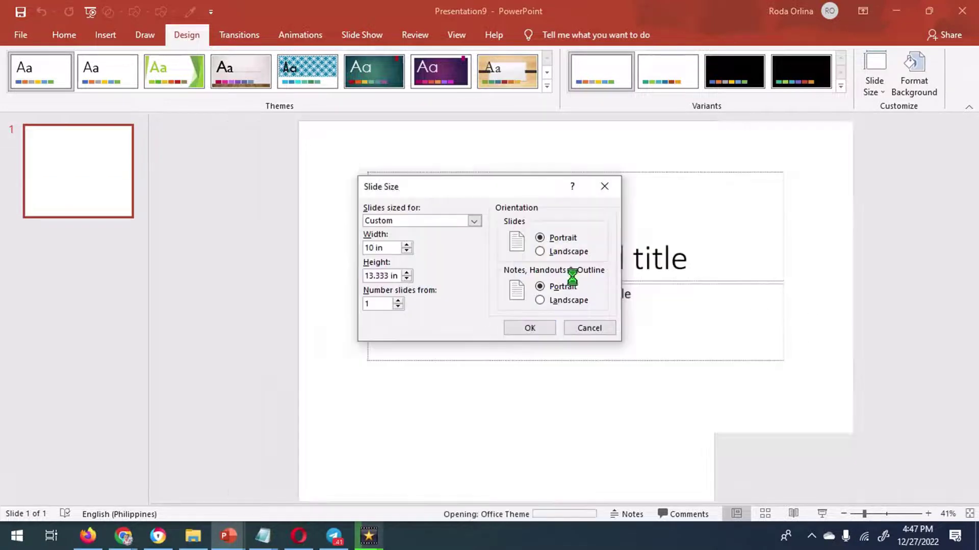
right_click(491, 140)
mouse_move(527, 187)
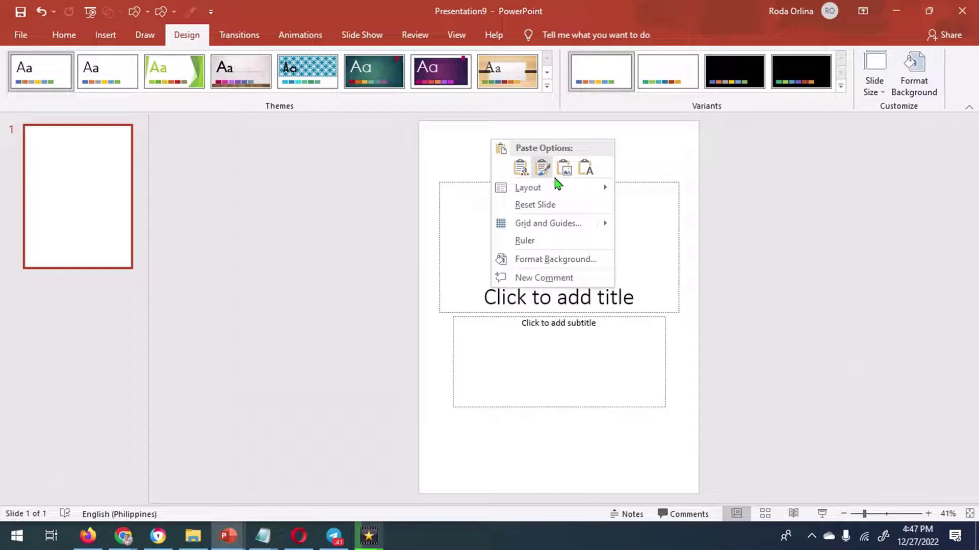
scroll(660, 403, "down", 2)
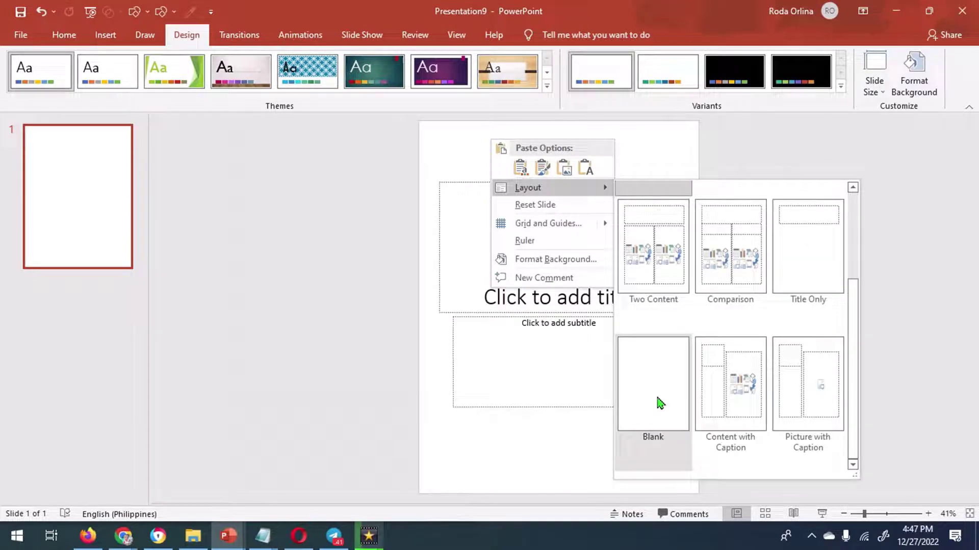
left_click(660, 403)
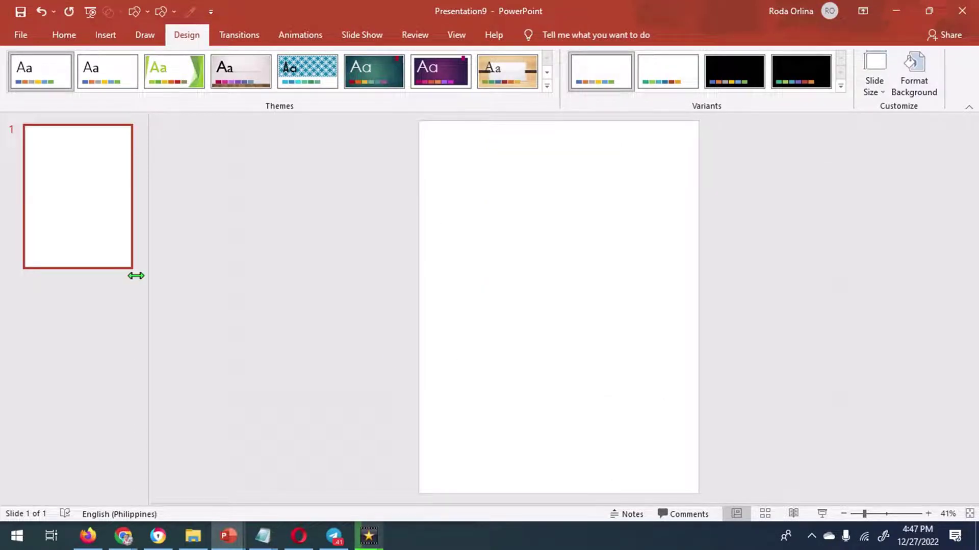
left_click_drag(136, 275, 4, 290)
left_click(94, 41)
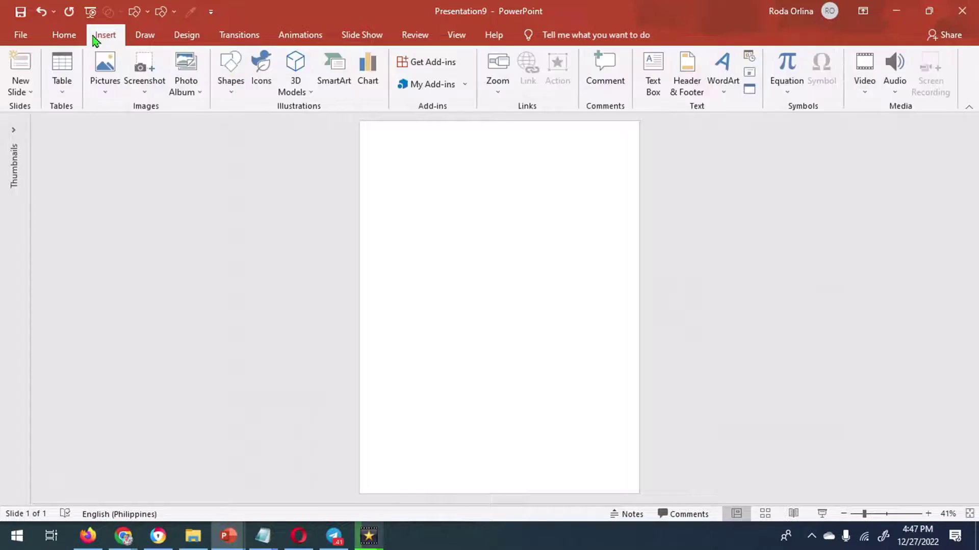
Insert the pink paper texture 6.png and stretch it to cover the whole slide
left_click(105, 95)
left_click(124, 128)
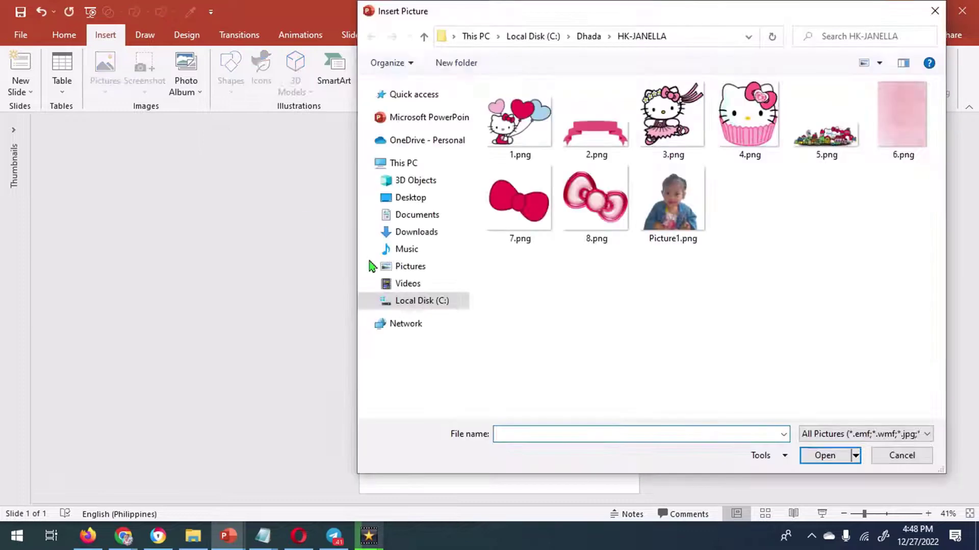
double_click(899, 122)
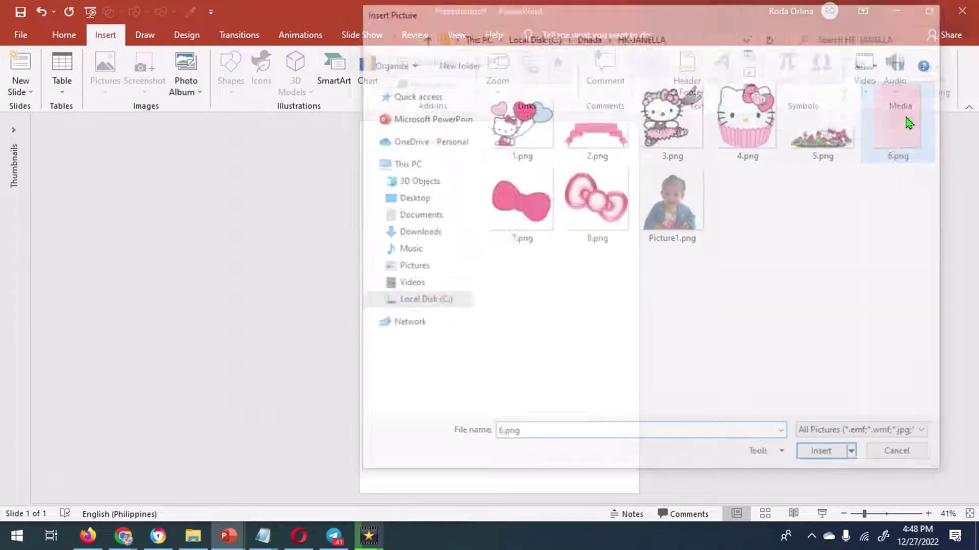
left_click_drag(523, 343, 638, 493)
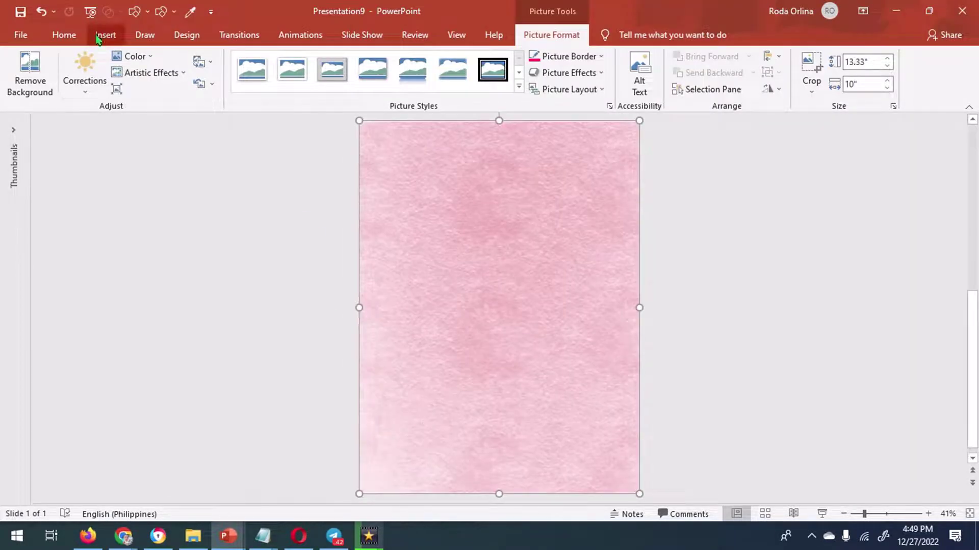
Insert Sanrio town picture 5.png at 3.85" height, move it up, and crop its sides to 10"
left_click(105, 35)
left_click(105, 72)
left_click(456, 282)
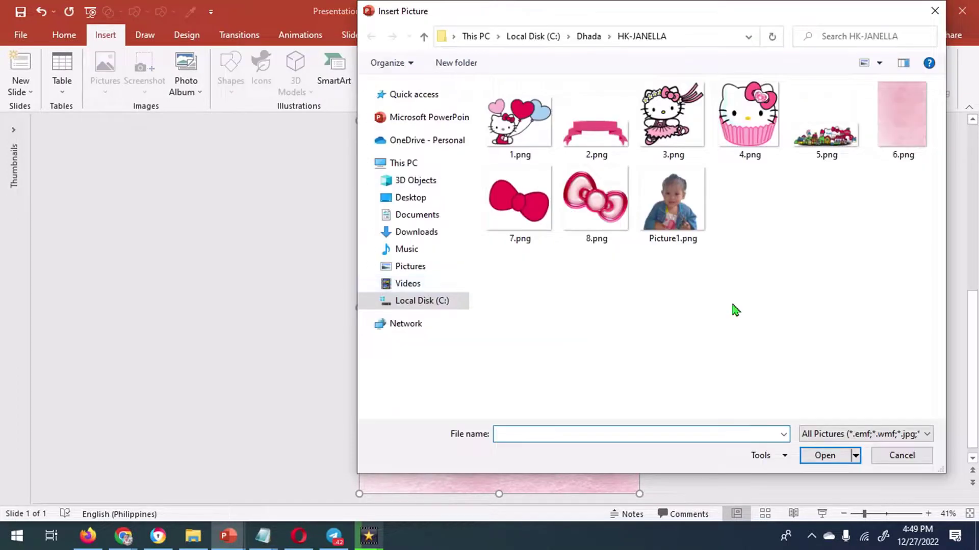
double_click(830, 122)
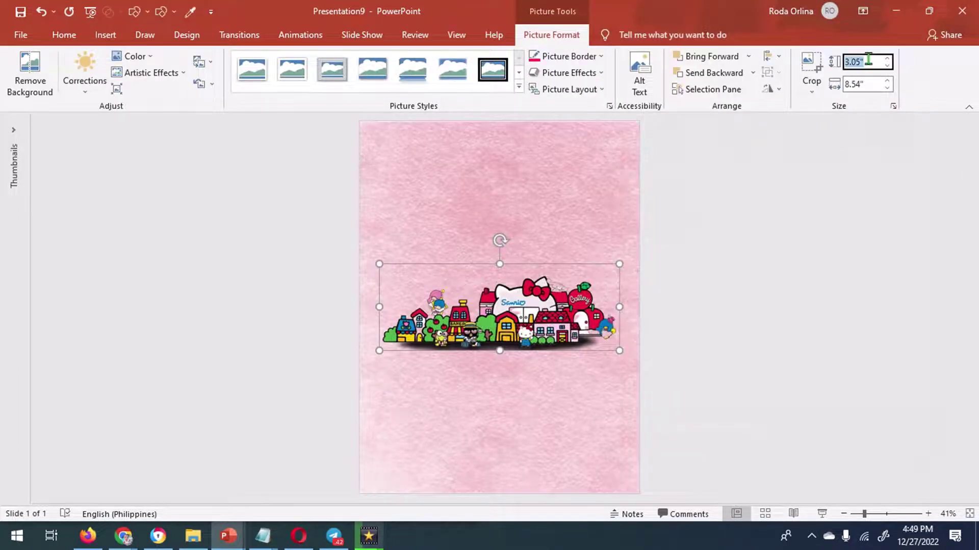
type("3.85")
key("Return")
left_click_drag(591, 336, 558, 272)
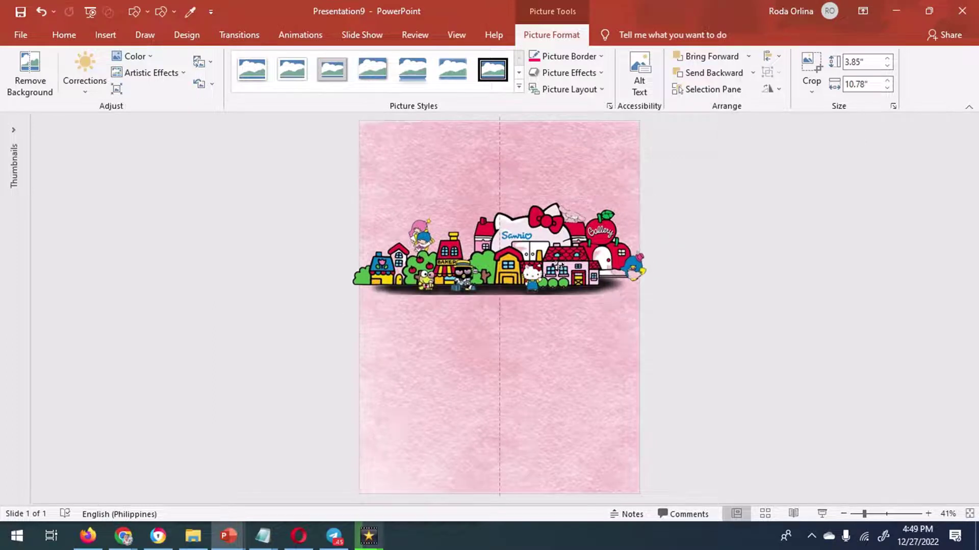
left_click(804, 76)
left_click_drag(650, 245, 639, 245)
left_click_drag(349, 245, 359, 245)
key("Escape")
left_click(104, 36)
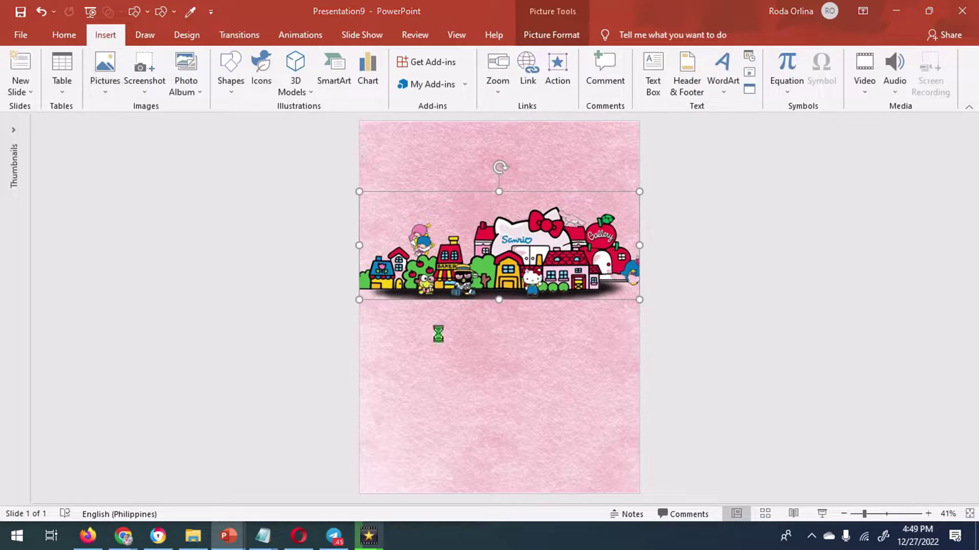
Insert the child's photo Picture1.png and place it over the town banner
double_click(669, 204)
mouse_move(516, 358)
left_mouse_down()
mouse_move(510, 277)
mouse_move(524, 276)
left_mouse_up()
key("ctrl+z")
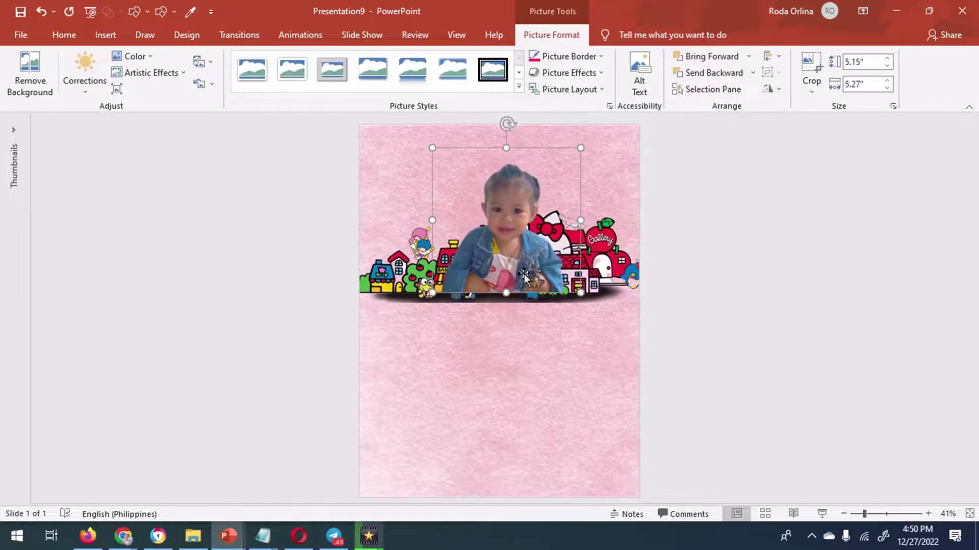
Brighten the photo, adjust its colour tone, and give it a 330° shadow at 4 pt distance
left_click(133, 56)
left_click(85, 77)
left_click(254, 306)
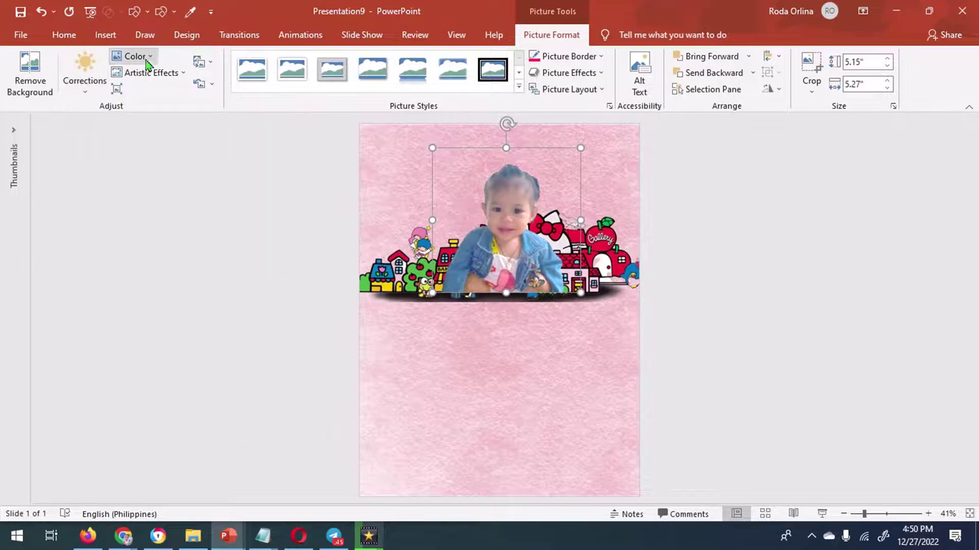
left_click(133, 56)
left_click(306, 184)
left_click(134, 57)
left_click(343, 188)
left_click(91, 92)
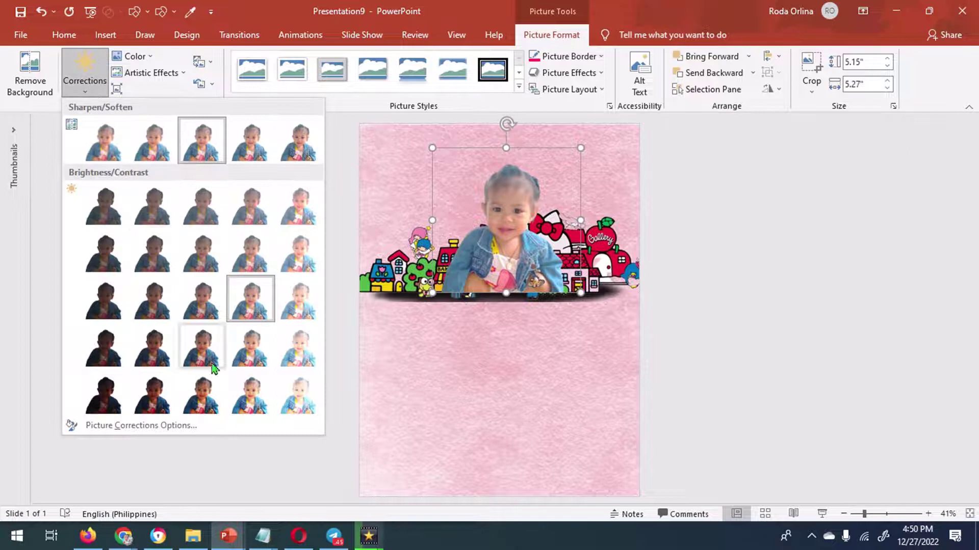
left_click(213, 368)
left_click(133, 57)
left_click(253, 185)
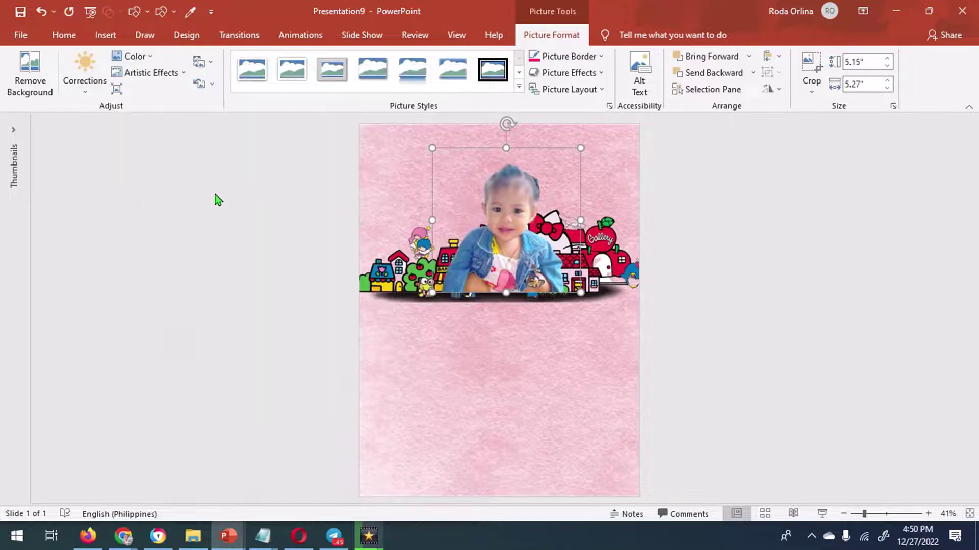
left_click(609, 106)
left_click(816, 189)
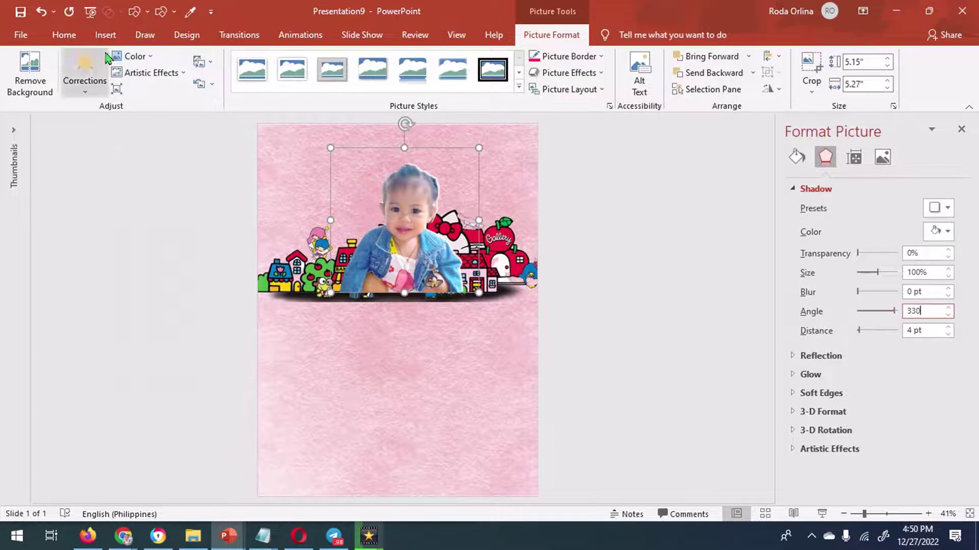
Insert the pink bow 8.png and the Hello Kitty balloons picture together
left_click(105, 35)
left_click(105, 72)
left_click(125, 127)
left_click(596, 200)
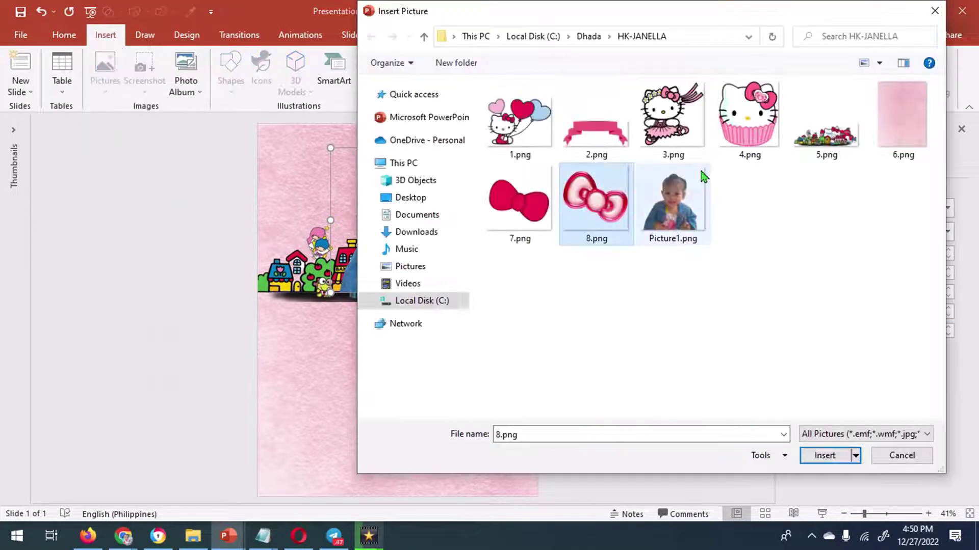
left_click(518, 120, "ctrl")
left_click(823, 454)
Flip Hello Kitty horizontally, set its height to 6.11", and send it behind the baby photo
left_click(347, 330)
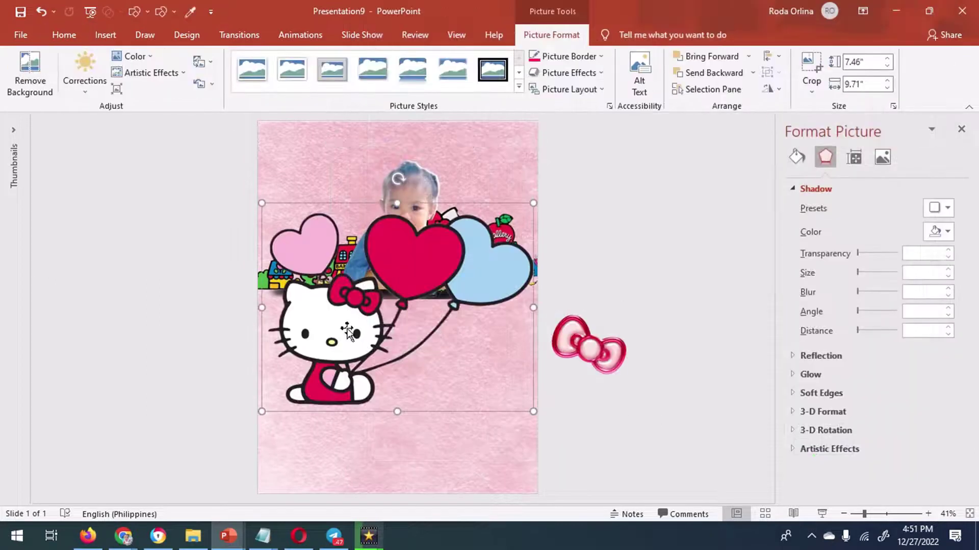
left_click(779, 90)
left_click(803, 162)
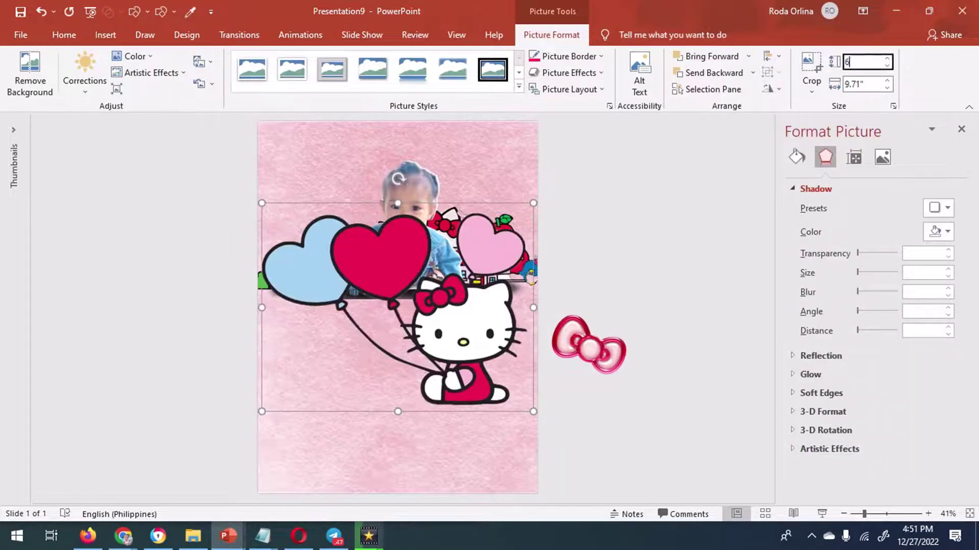
type("6.11")
key("Return")
left_click(704, 73)
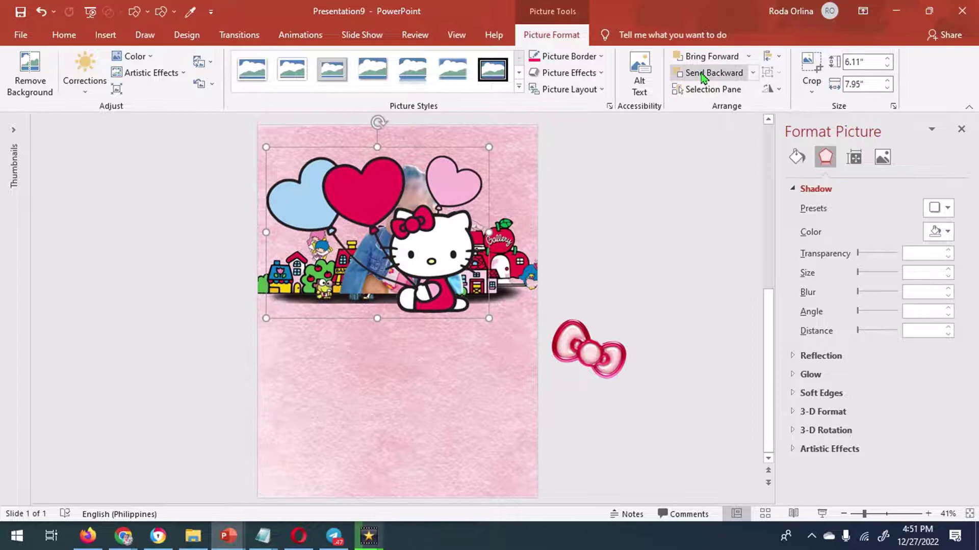
left_click(703, 74)
key("Right")
key("Right")
key("Right")
key("Right")
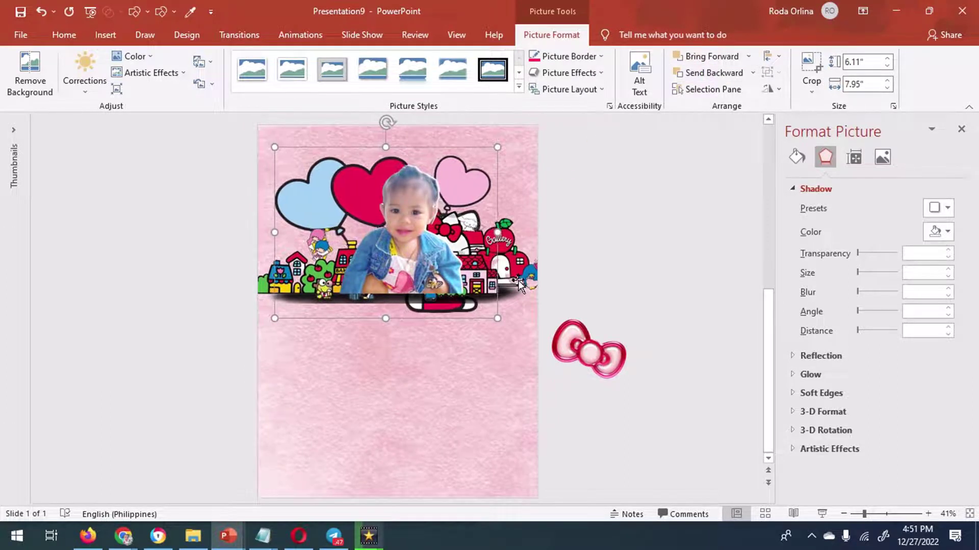
Shrink the bow to 1.08" height and place it on the baby's head
left_click(602, 353)
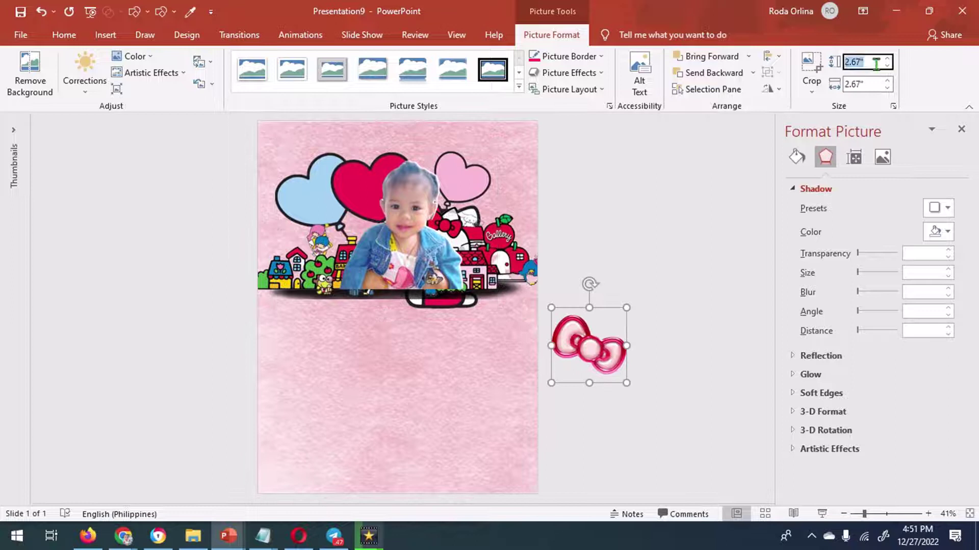
type(".08")
key("Return")
left_click_drag(567, 323, 428, 170)
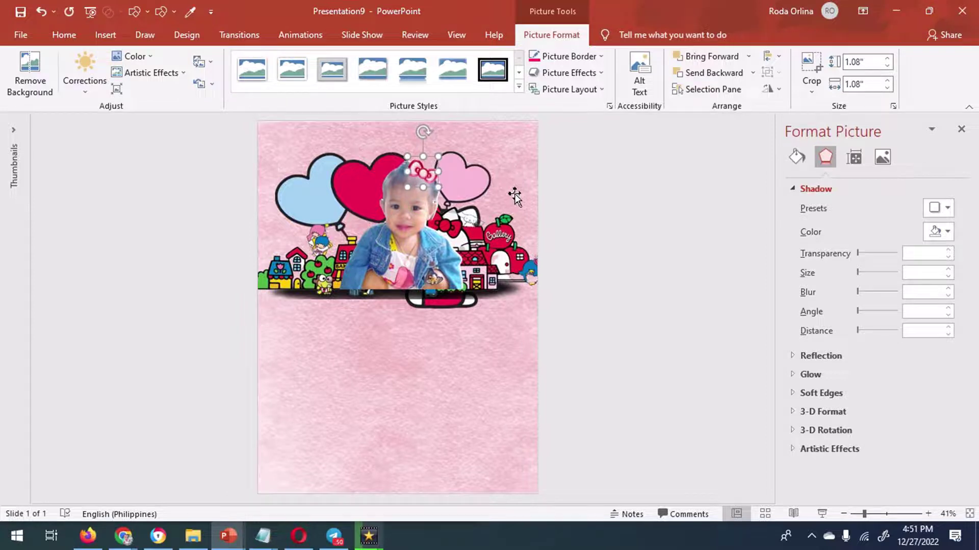
left_click(220, 277)
left_click(105, 35)
left_click(105, 71)
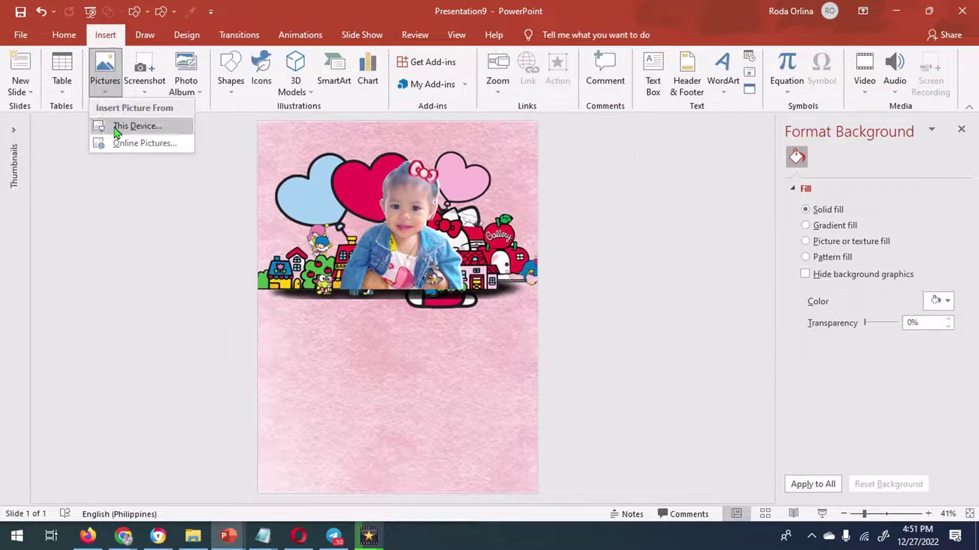
Insert the pink ribbon banner below the photo and give it a drop shadow colour
left_click(125, 131)
double_click(591, 151)
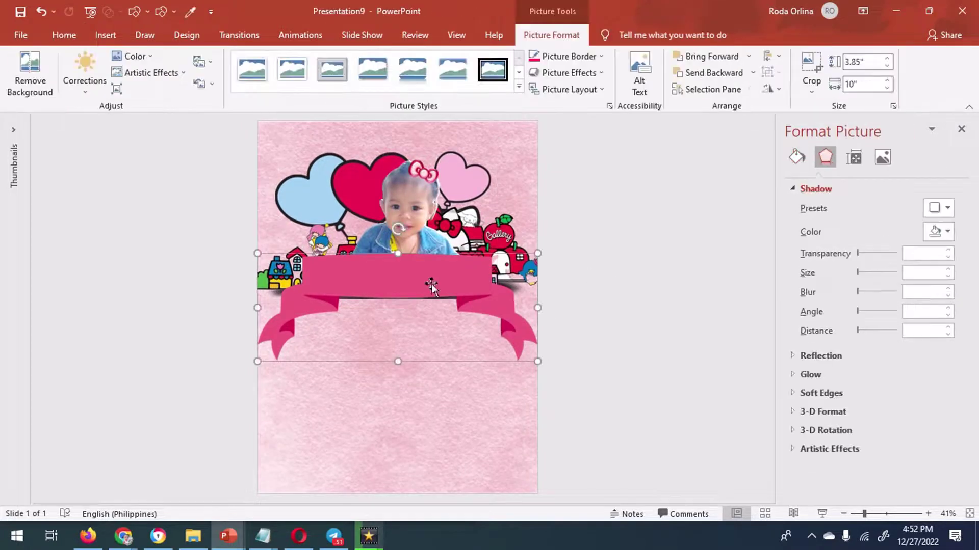
left_click_drag(430, 284, 429, 289)
left_click(947, 231)
left_click(874, 325)
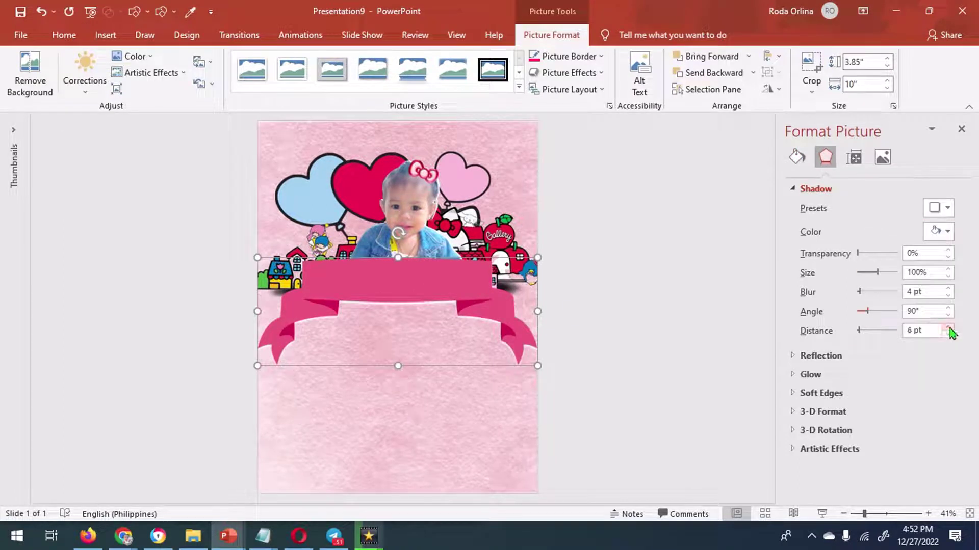
left_click(581, 327)
Add a WordArt text box on the banner and select its placeholder text
left_click(105, 34)
left_click(722, 76)
left_click(713, 127)
key("ctrl+a")
Type "YOU'RE INVITED TO..." in HandelGothic BT 36 pt and move it to the slide top
type("YOU'RE INVITED TO...")
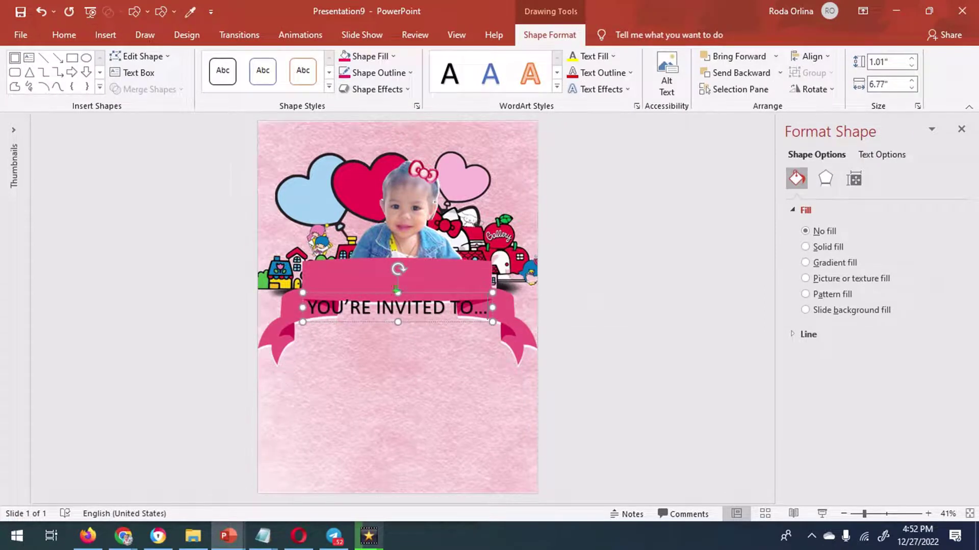
left_click(64, 34)
left_click(276, 62)
scroll(372, 135, "down", 5)
scroll(372, 135, "down", 10)
scroll(362, 236, "down", 5)
scroll(363, 236, "up", 1)
left_click(280, 148)
left_click(343, 62)
left_click(345, 62)
left_click(345, 62)
left_click(345, 61)
mouse_move(408, 300)
left_mouse_down()
mouse_move(407, 138)
mouse_move(417, 130)
left_mouse_up()
Select the ribbon banner and bring up the WordArt style gallery
key("Tab")
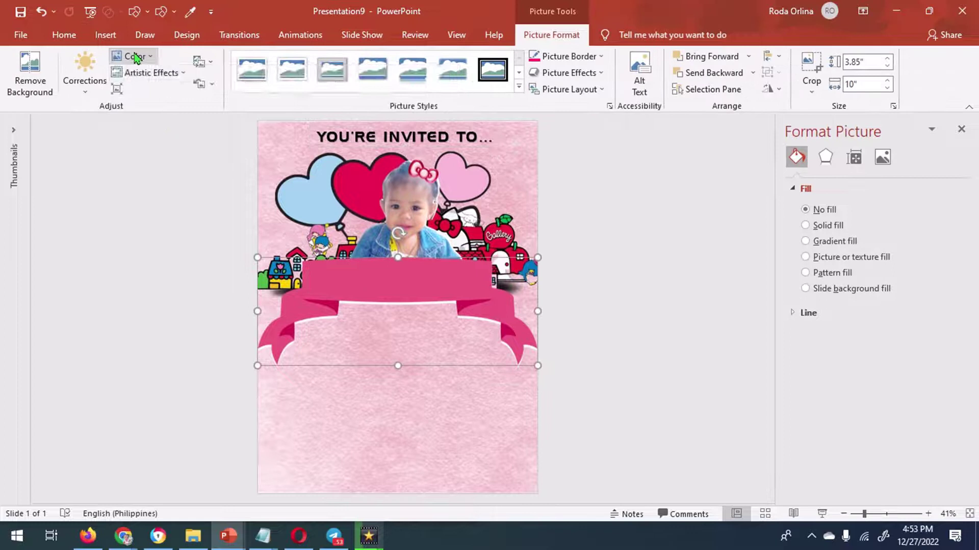
left_click(106, 34)
left_click(721, 76)
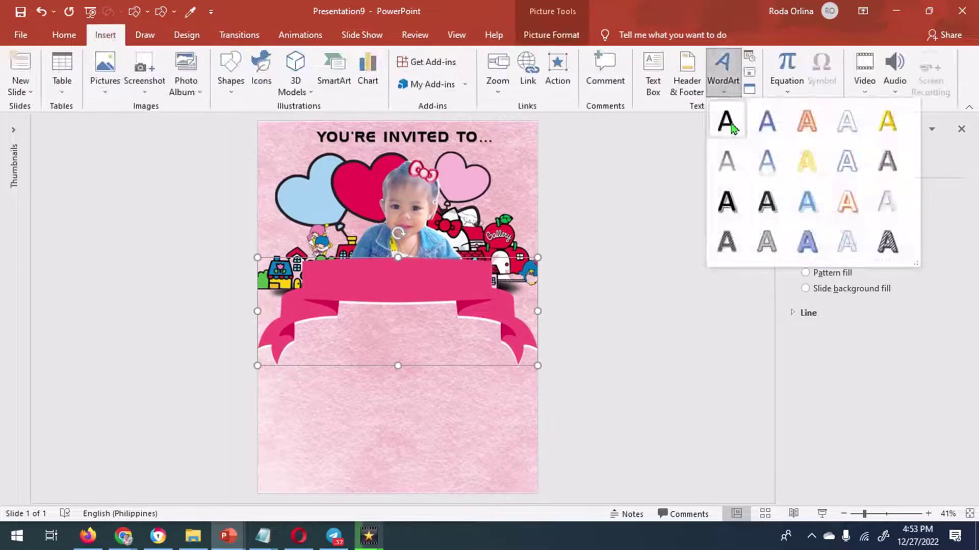
Add a black WordArt with the child's first names in Bernard MT Condensed 72 pt
left_click(765, 116)
type("JANELLA THERESE")
left_click(64, 34)
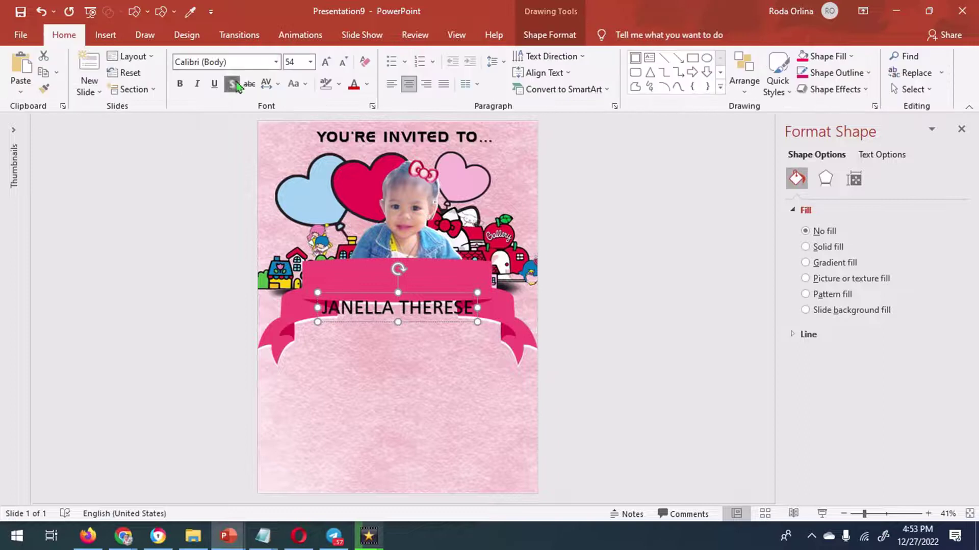
left_click(275, 61)
scroll(278, 255, "down", 10)
left_click(278, 283)
left_click(325, 63)
left_click(324, 63)
left_click(325, 63)
mouse_move(409, 284)
left_mouse_down()
mouse_move(409, 251)
mouse_move(391, 332)
left_mouse_up()
Add the child's surname at 40 pt under the first names, then copy the box below the banner
type("L. NICART")
left_click(343, 62)
left_click(343, 61)
left_click(343, 62)
left_click(343, 61)
left_click(343, 61)
left_click_drag(388, 341, 398, 293)
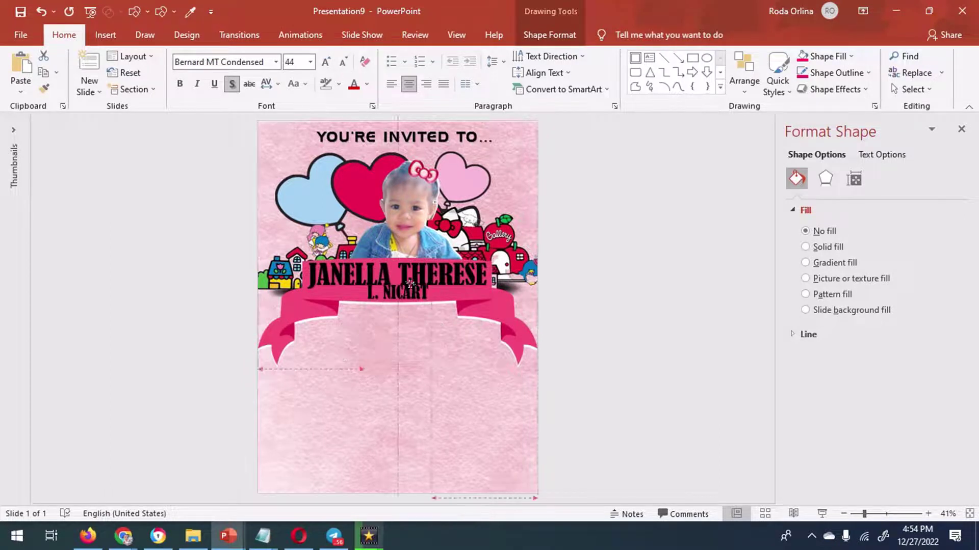
left_click(342, 63)
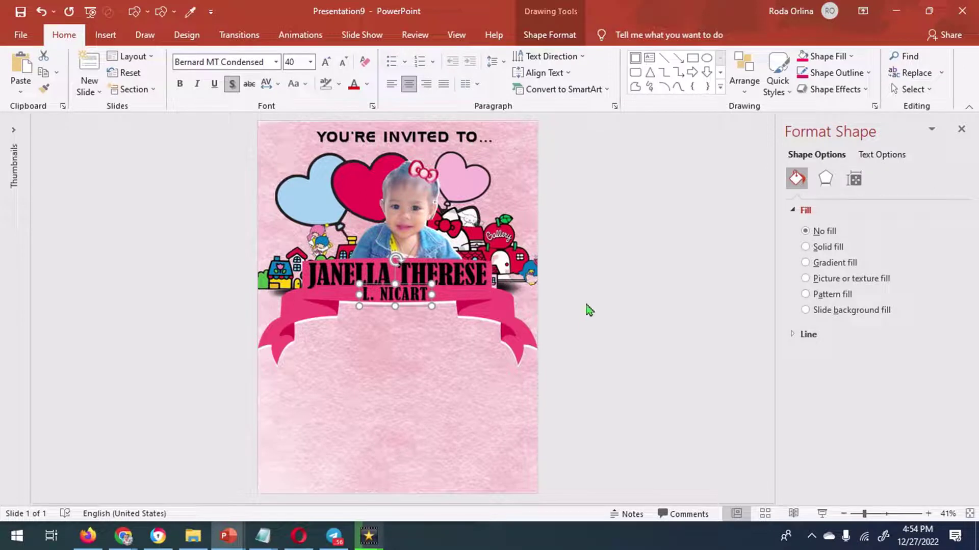
left_click_drag(395, 294, 372, 334, "ctrl")
triple_click(372, 335)
Make "Christening" Beyond The Mountains 75 pt bold, centred under the banner
type("Christening")
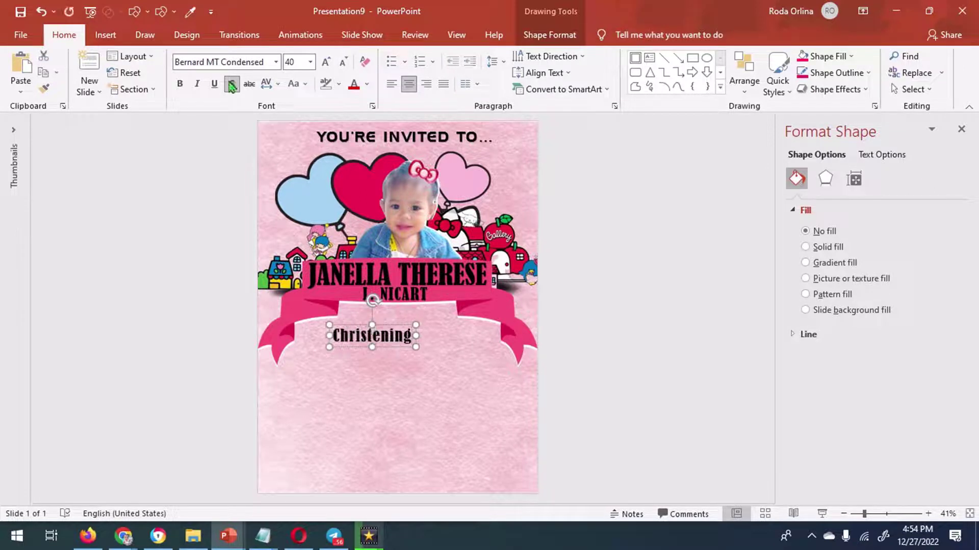
left_click(276, 61)
scroll(220, 204, "down", 5)
left_click(219, 113)
left_click(325, 62)
left_click(325, 62)
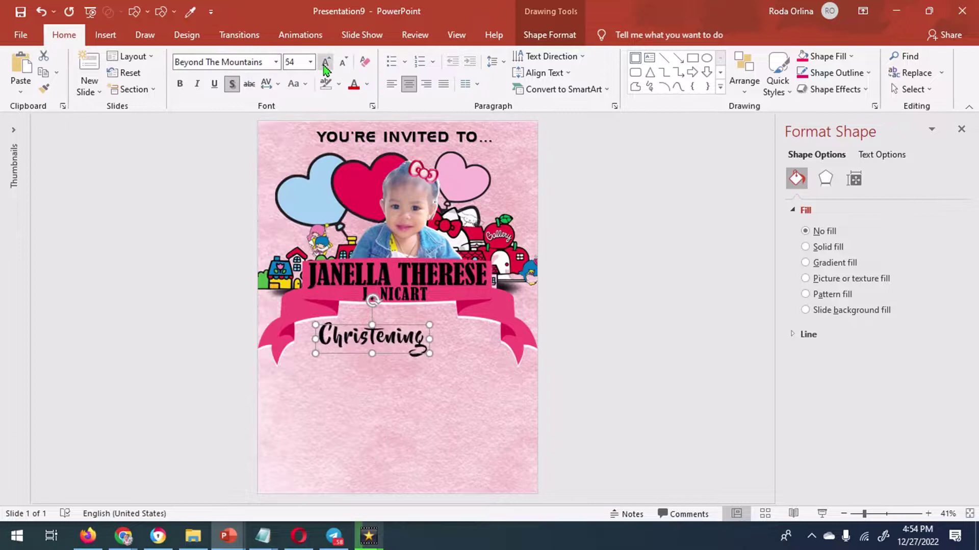
left_click(325, 62)
left_click(325, 63)
left_click(325, 62)
left_click(325, 62)
type("5")
key("Return")
left_click_drag(383, 329, 415, 323)
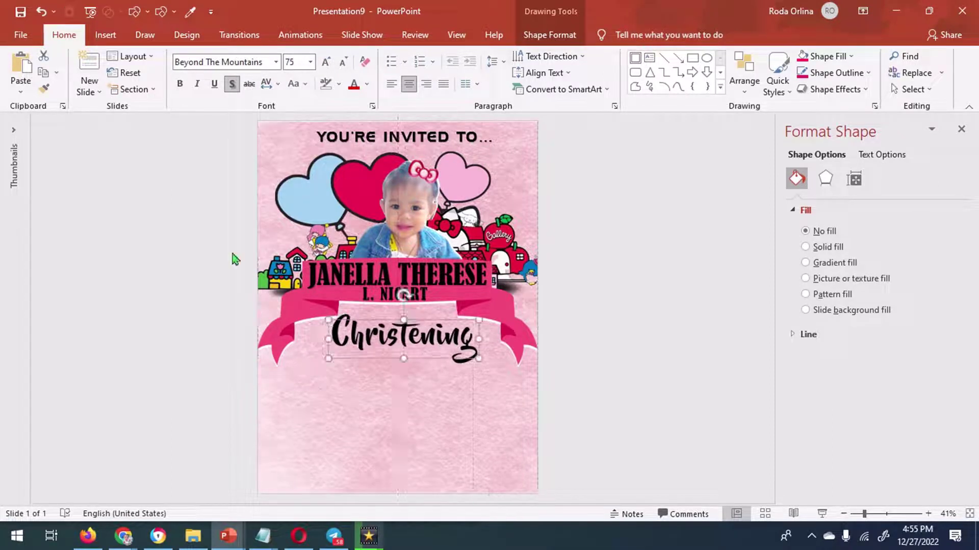
left_click(179, 86)
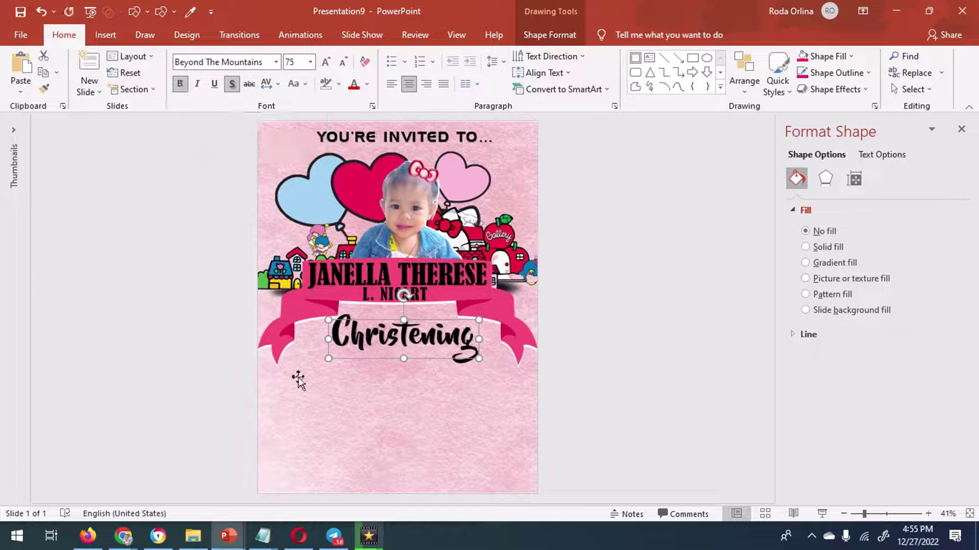
Copy the name box below and type 'SAINT AUGUSTINE PARISH CHURCH' and 'BALIWAG, BULACAN' on two lines
left_click(386, 301)
left_click_drag(386, 301, 387, 408, "ctrl")
triple_click(387, 398)
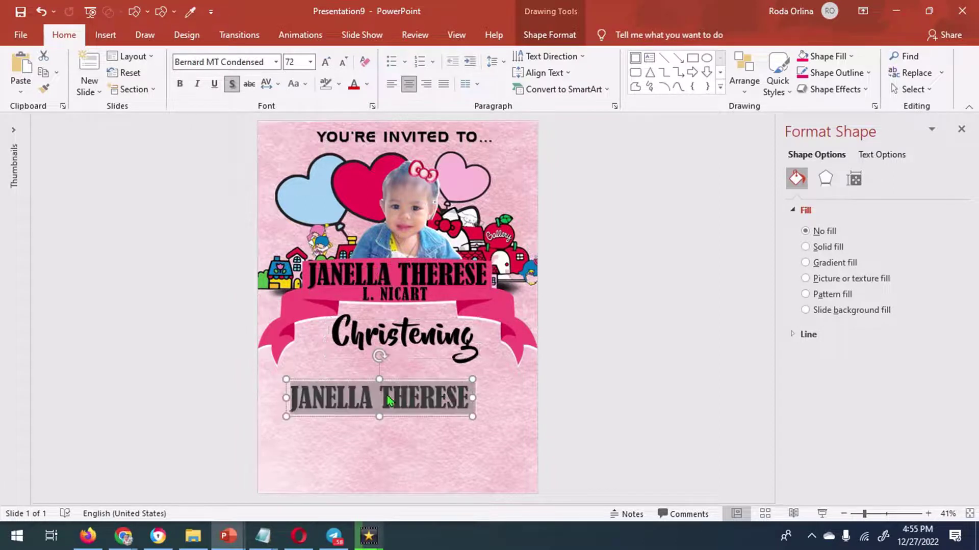
type("SAINT AUGUSTINE PARISH C")
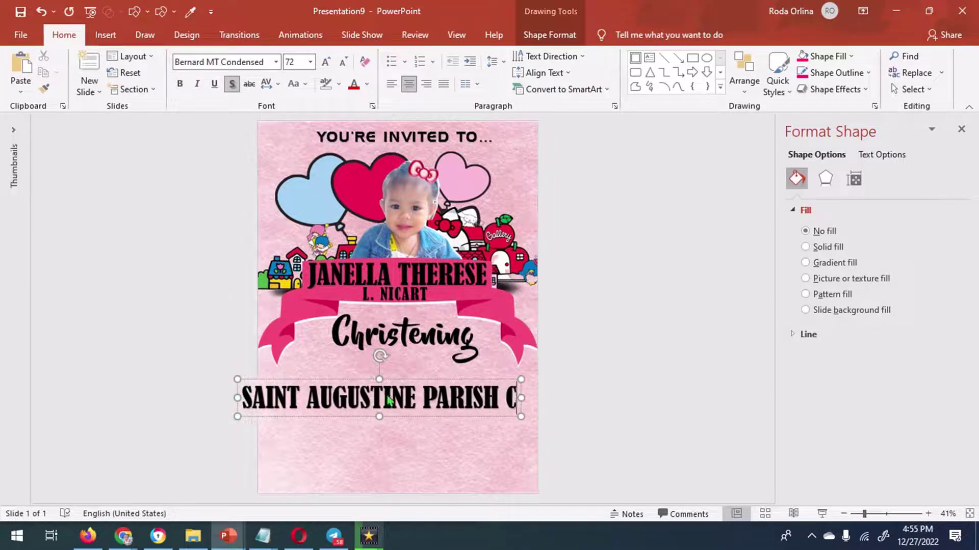
type("HURCH")
key("Return")
type("BALIWAG, BUL")
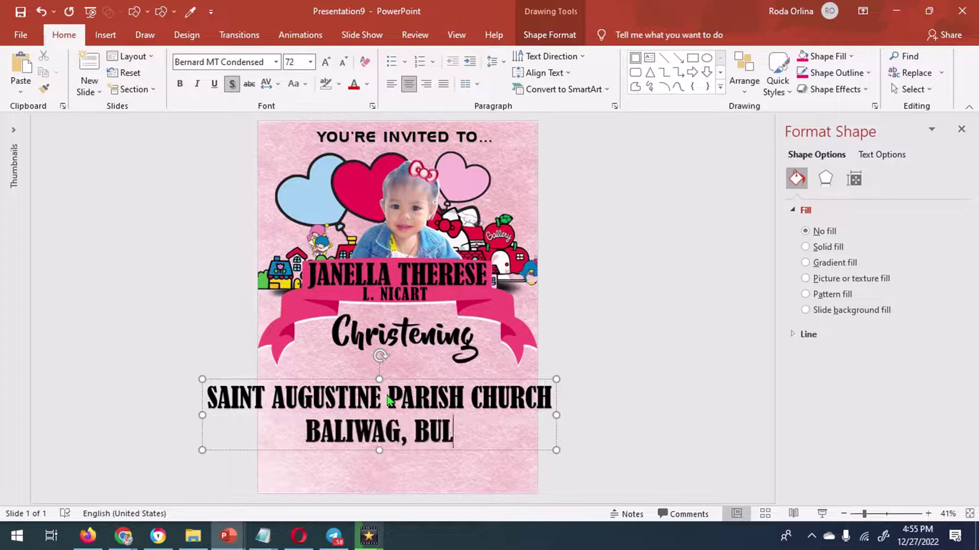
type("ACAN")
Set the venue text to 32 pt with wider letter spacing, positioned under Christening
left_click(379, 380)
left_click(343, 62)
left_click(342, 62)
left_click(342, 61)
left_click(343, 62)
left_click(342, 62)
left_click(278, 84)
left_click(285, 170)
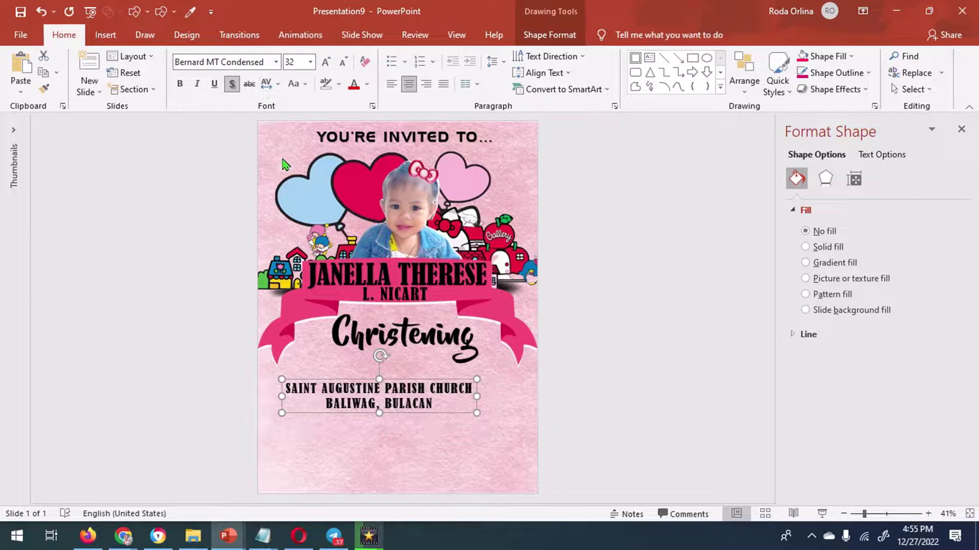
left_click_drag(411, 380, 419, 363)
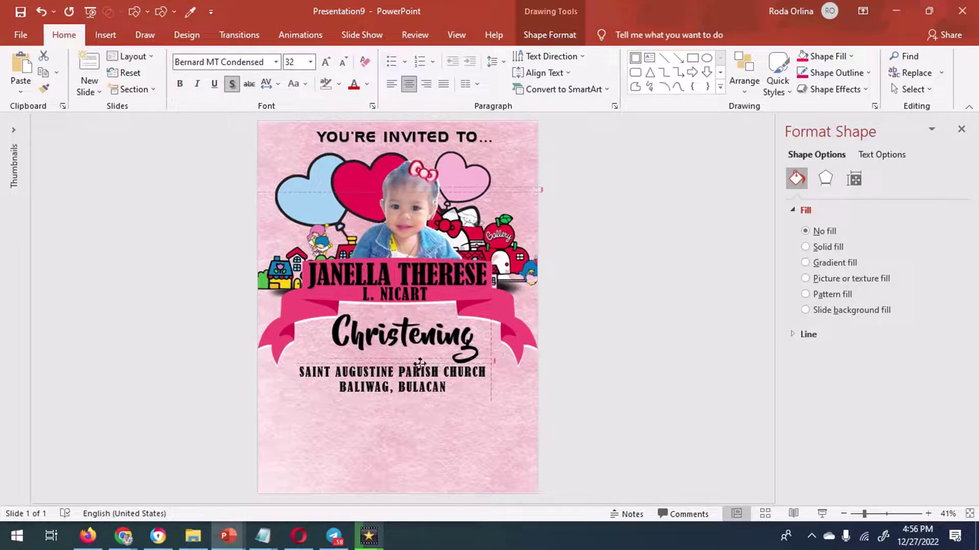
left_click_drag(419, 363, 420, 362)
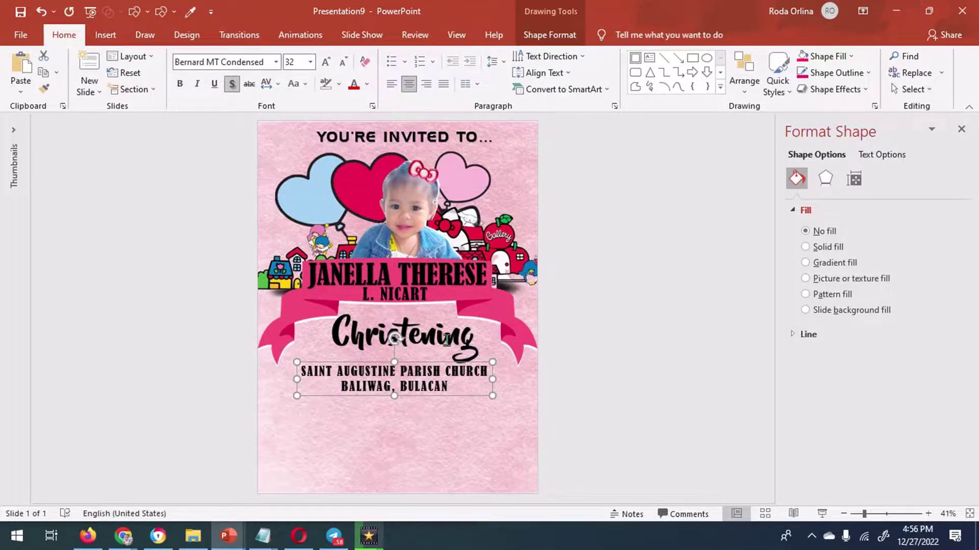
left_click(105, 35)
left_click(228, 90)
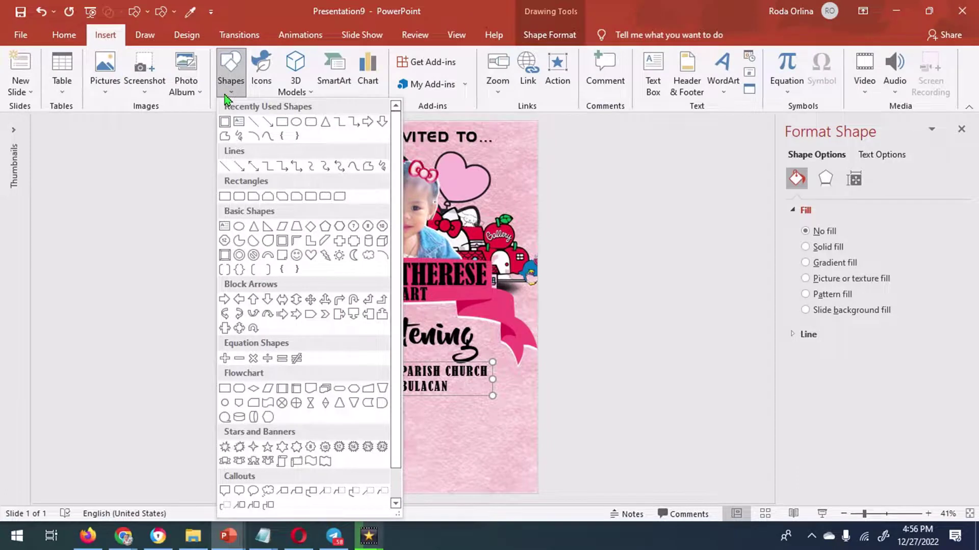
Draw a straight line across the lower slide and make it a thicker dotted line
left_click(226, 167)
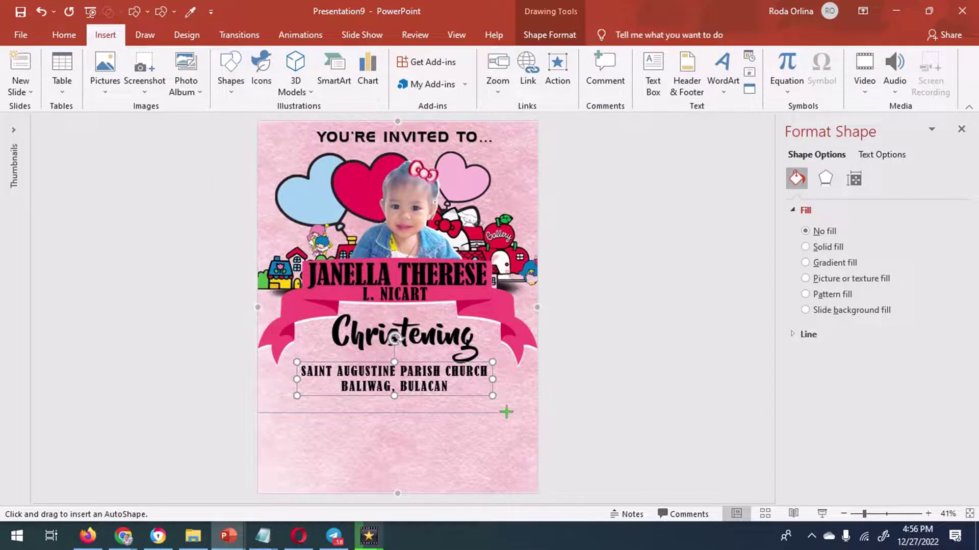
left_click_drag(531, 413, 532, 413)
left_click_drag(274, 417, 275, 412)
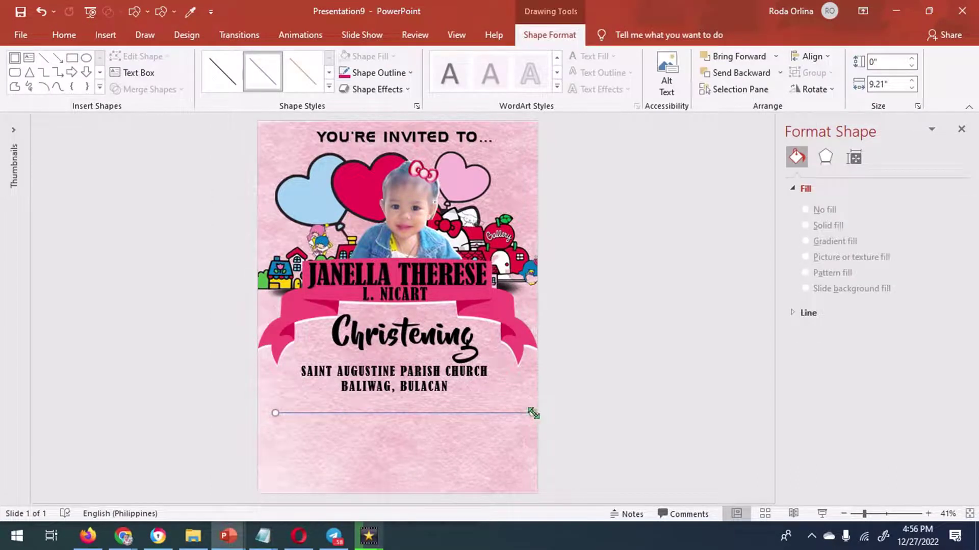
left_click(377, 72)
left_click(529, 379)
left_click(395, 72)
left_click(498, 285)
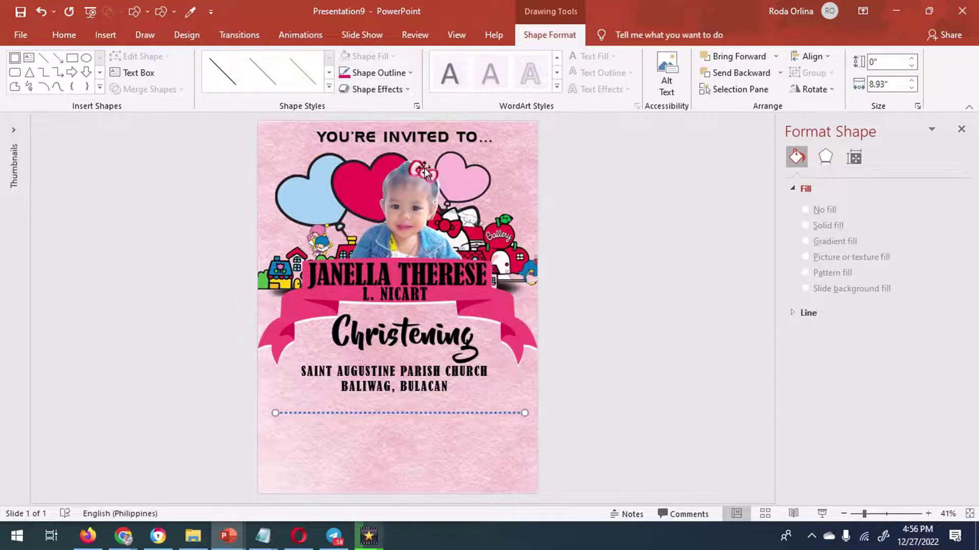
Copy the dotted line, rotate it vertical, and place it as the first divider inside the frame
mouse_move(494, 413)
left_mouse_down()
mouse_move(406, 497)
mouse_move(436, 412)
mouse_move(412, 457)
left_mouse_up()
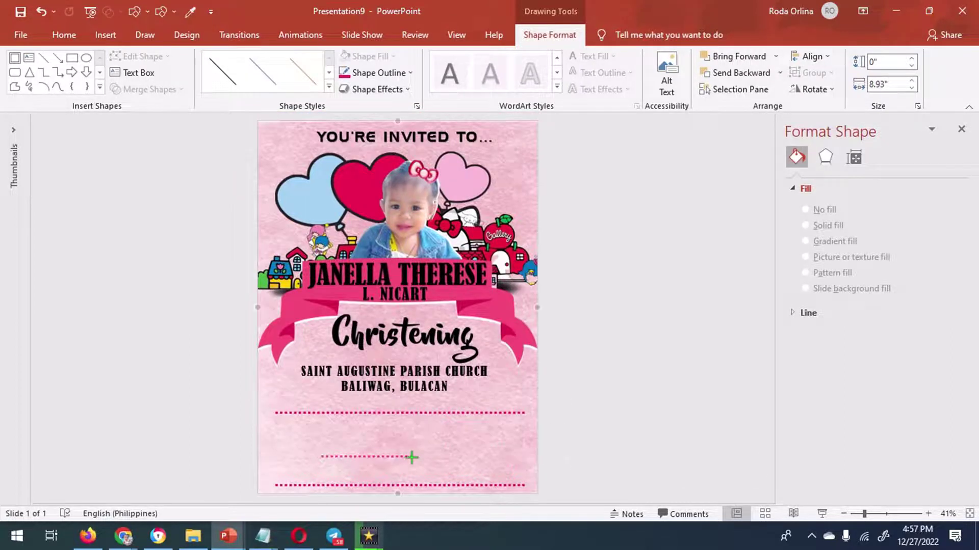
left_click(814, 89)
left_click(836, 124)
scroll(356, 434, "up", 3)
left_click_drag(336, 415, 306, 428)
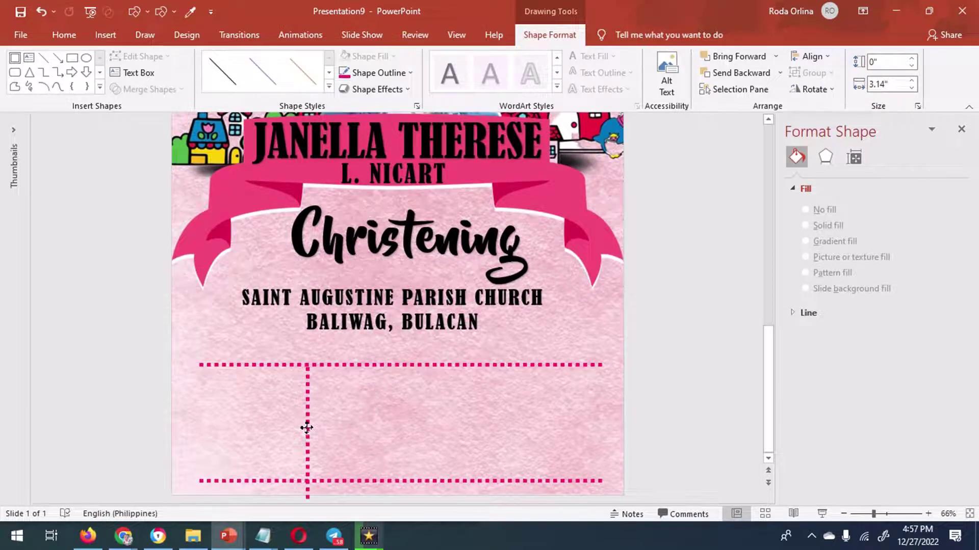
left_click_drag(306, 428, 329, 472)
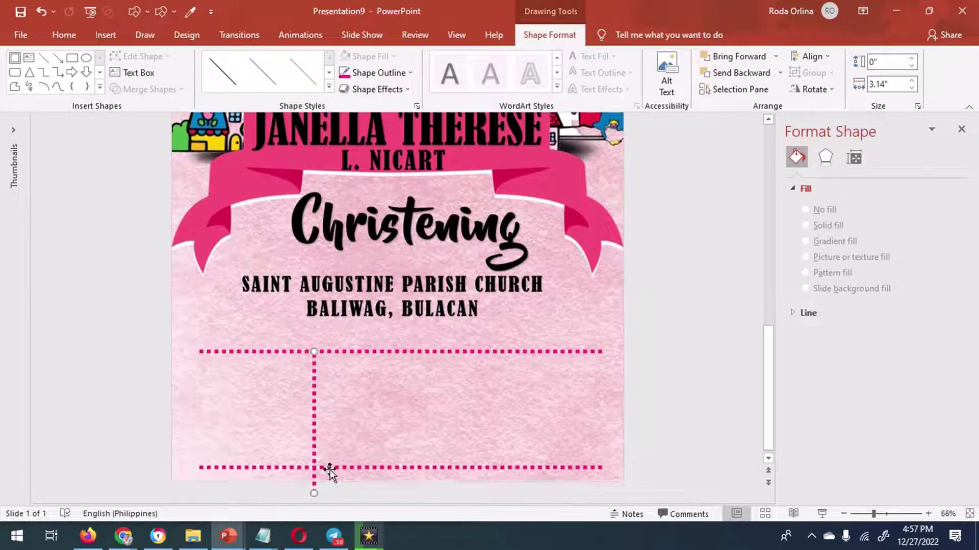
Add a second vertical divider and shift both dividers right inside the frame
left_click_drag(452, 338, 445, 463)
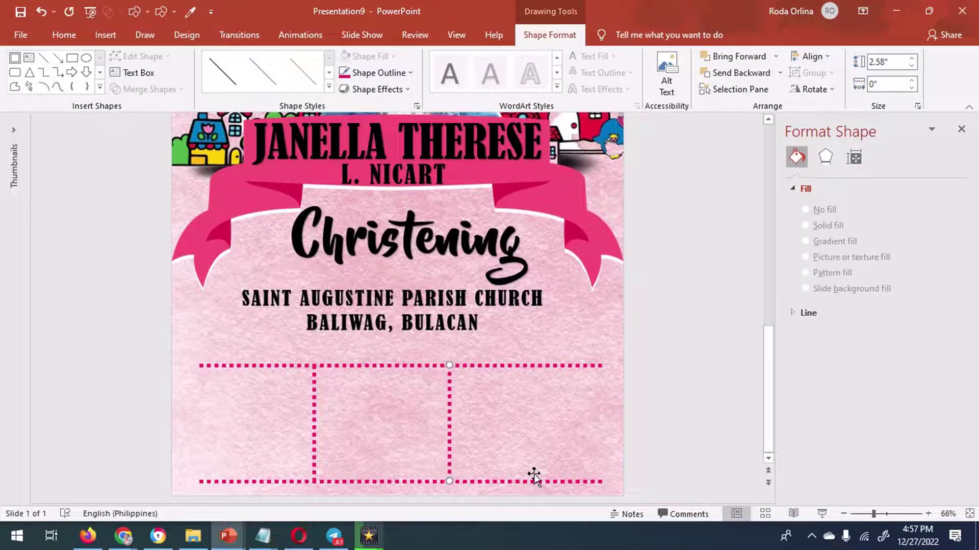
left_click(454, 437)
left_click(450, 437)
left_click(465, 437)
left_click(450, 425)
left_click(461, 430)
left_click(447, 428)
left_click_drag(316, 430, 329, 424)
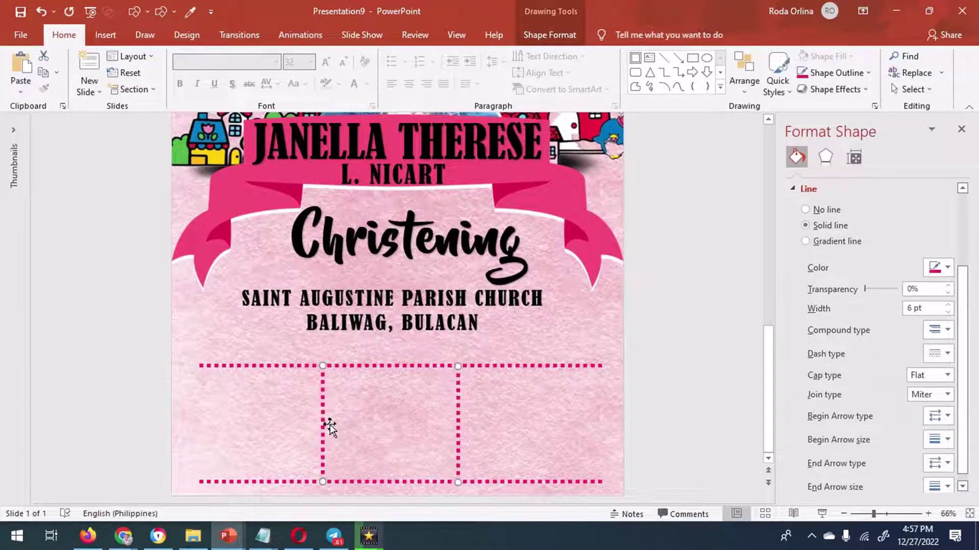
Nudge and check the dividers so the three panels are evenly spaced
key("Right")
key("Right")
key("Escape")
left_click(457, 445)
key("Escape")
left_click(329, 423)
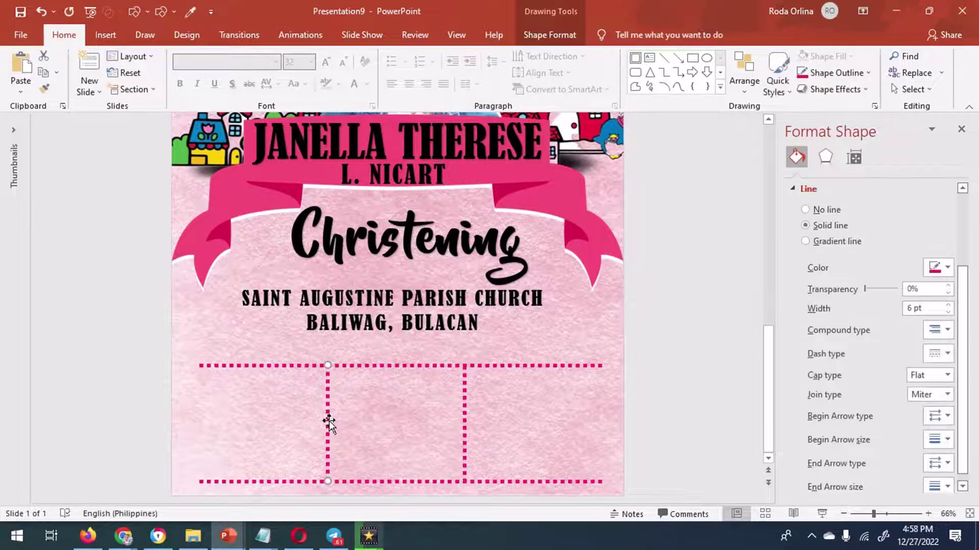
key("Escape")
left_click(327, 423)
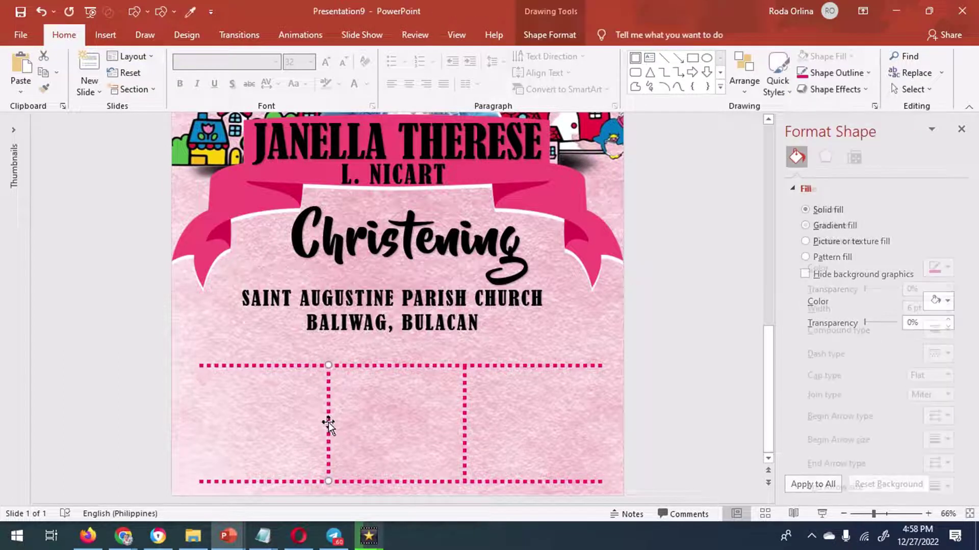
key("Escape")
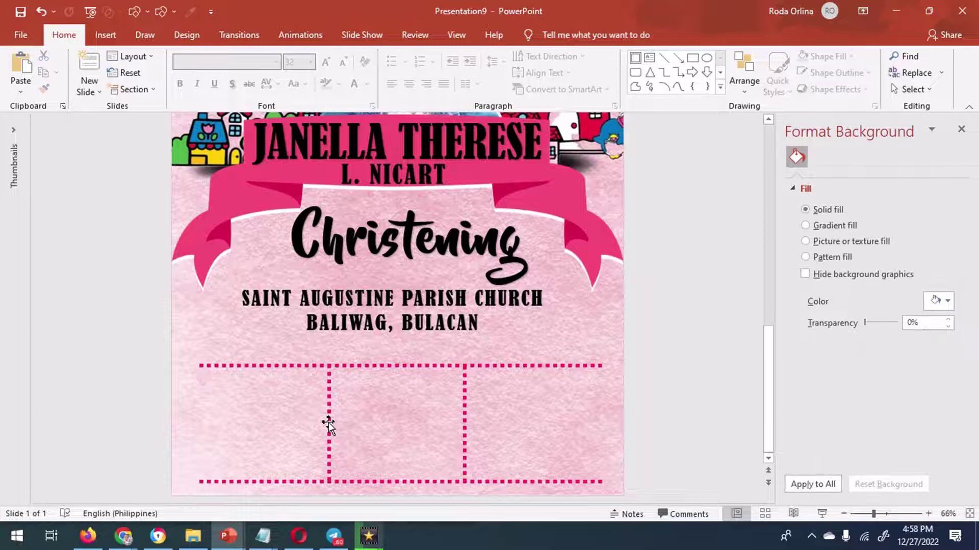
scroll(329, 423, "down", 3)
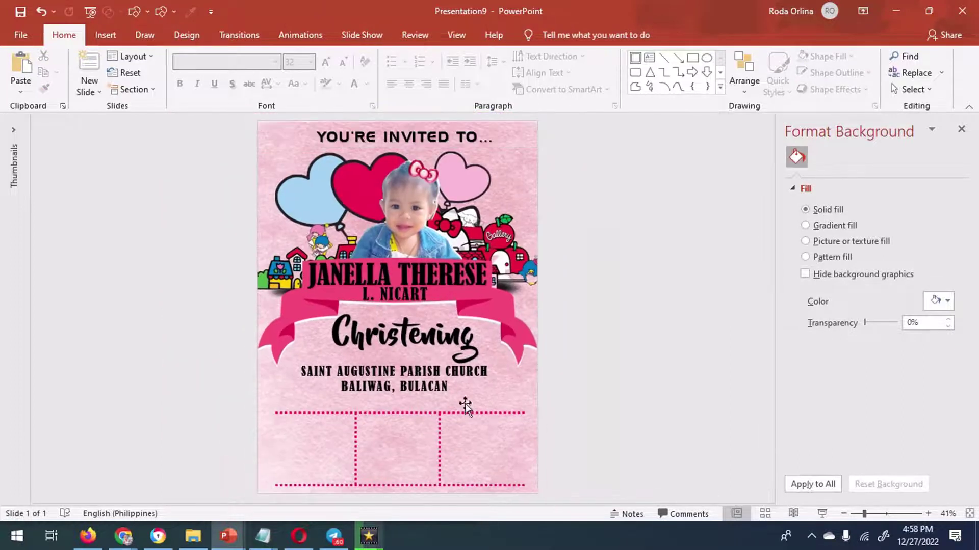
Insert the pictures 3.png, 4.png and 7.png from the computer onto the slide
left_click(105, 35)
left_click(105, 77)
left_click(119, 127)
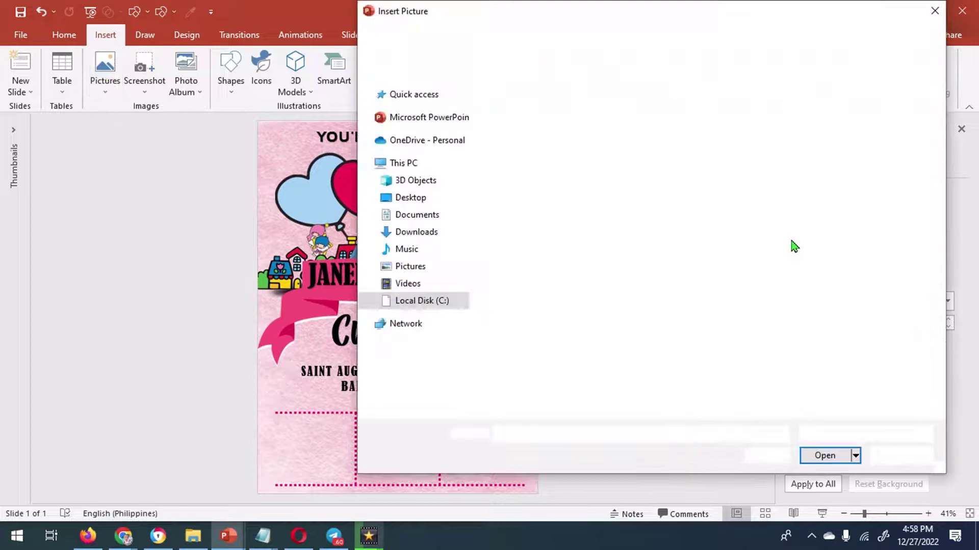
left_click(672, 120)
left_click(748, 119, "ctrl")
left_click(519, 199, "ctrl")
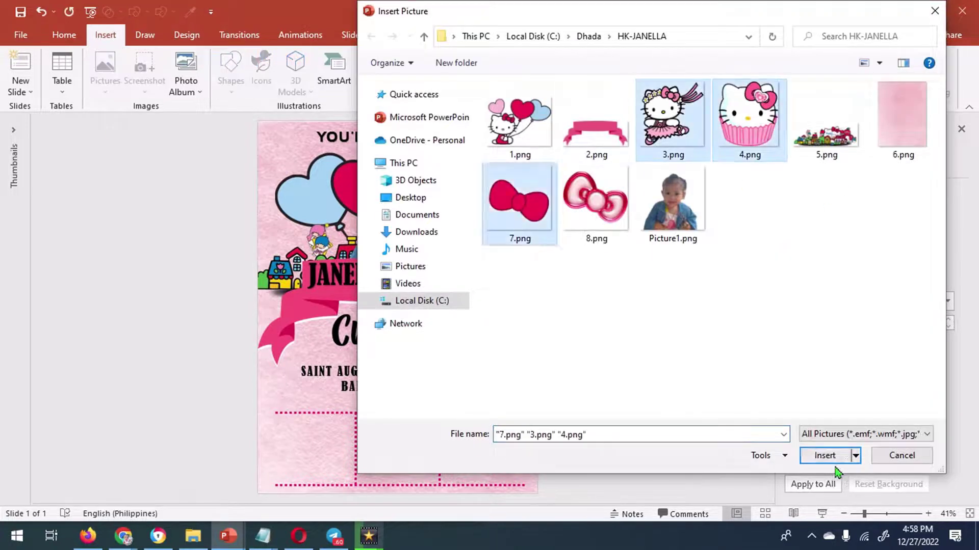
key("Return")
Place the bow in the middle panel, cupcake Kitty right and ballerina Kitty left
mouse_move(568, 454)
left_mouse_down()
mouse_move(493, 383)
mouse_move(398, 431)
left_mouse_up()
mouse_move(424, 333)
left_mouse_down()
mouse_move(392, 333)
mouse_move(488, 438)
left_mouse_up()
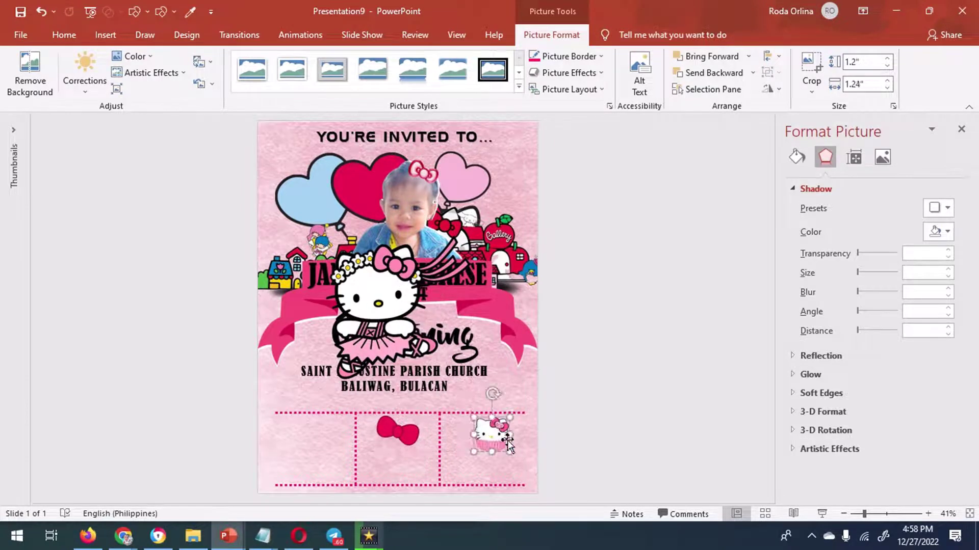
mouse_move(476, 344)
left_mouse_down()
mouse_move(358, 346)
mouse_move(338, 422)
left_mouse_up()
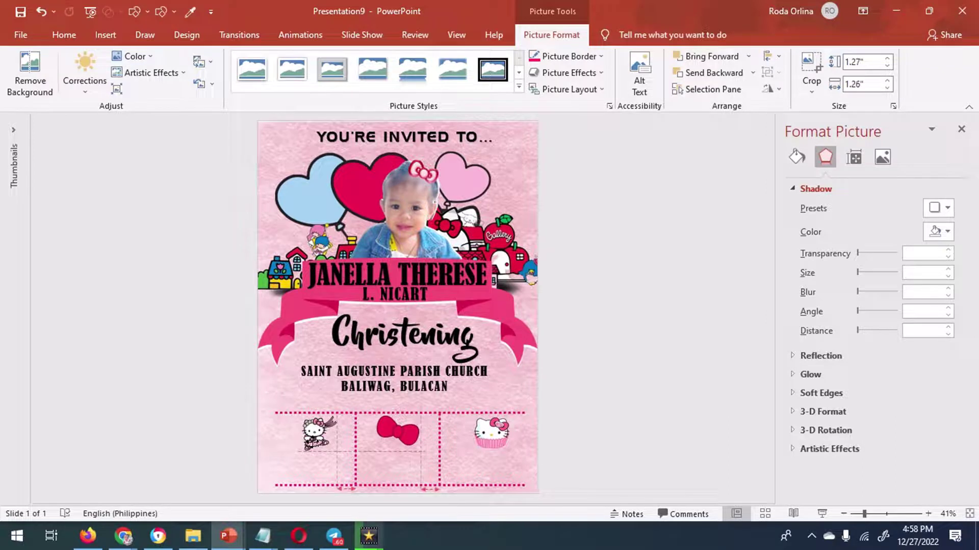
left_click(612, 410)
left_click(389, 365)
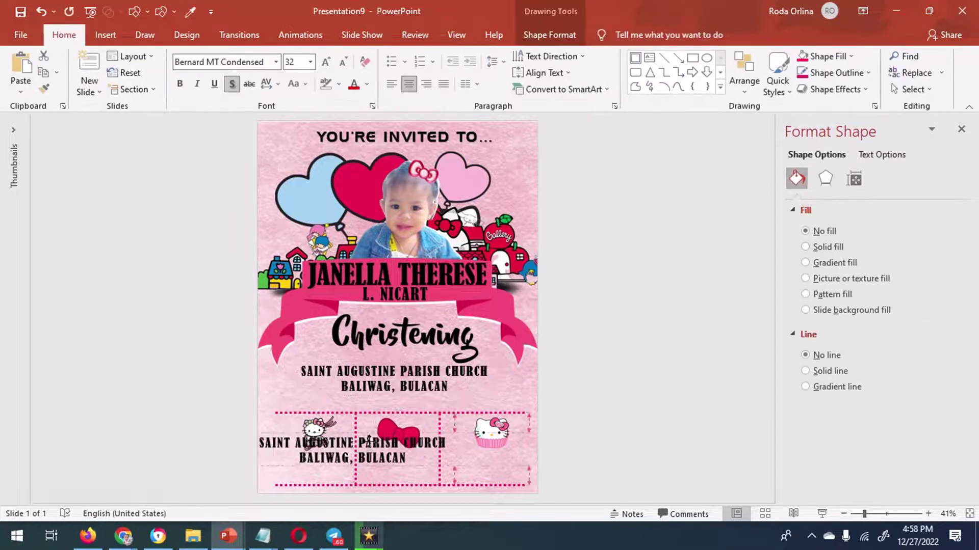
Copy the address box into a 'JAN – 8 SUNDAY' date text at size 36 in the left panel
left_click_drag(389, 365, 642, 368)
type("8")
key("Return")
type("SUNDAY")
left_click_drag(641, 361, 320, 456)
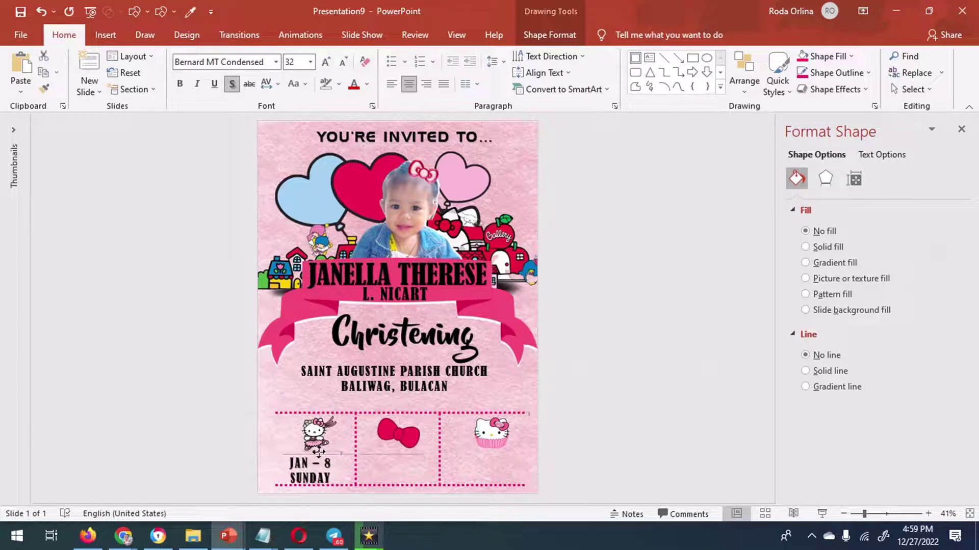
left_click(266, 84)
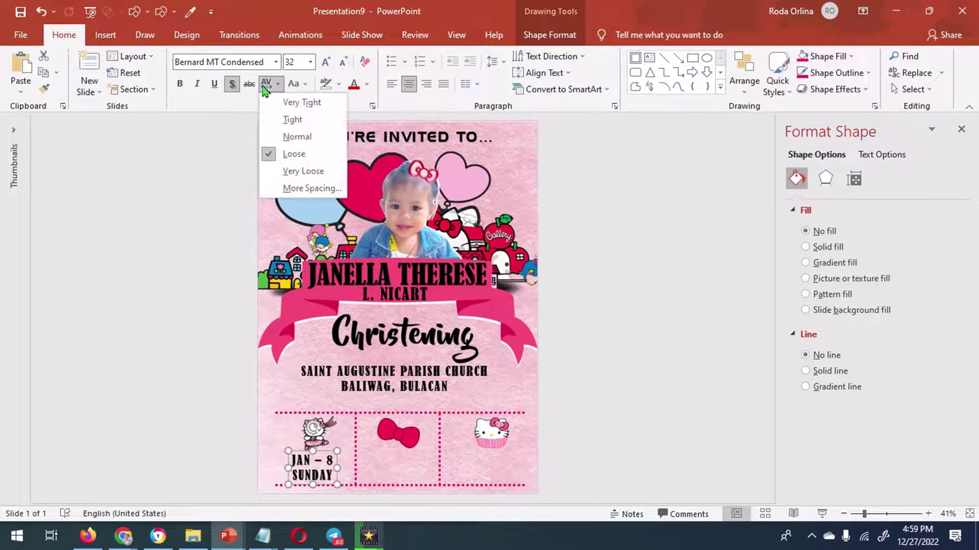
left_click(325, 62)
left_click(325, 62)
left_click(325, 62)
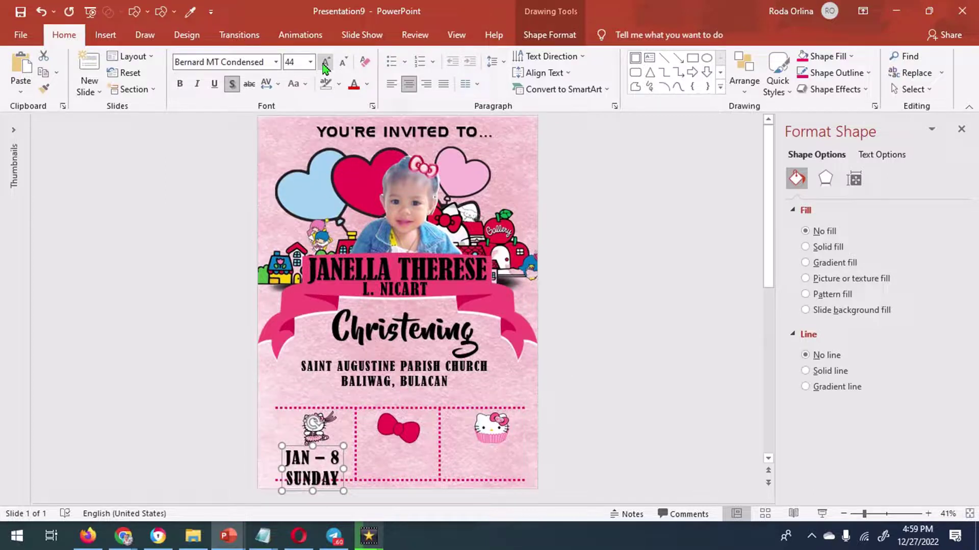
left_click_drag(327, 449, 327, 435)
key("ctrl+z")
key("ctrl+z")
key("ctrl+z")
left_click_drag(329, 449, 333, 450)
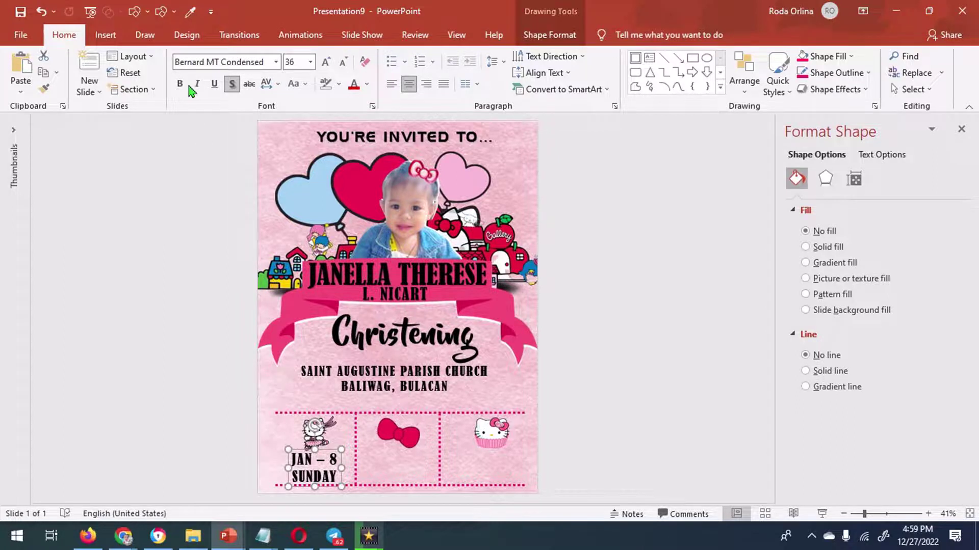
Duplicate the date box into the middle panel as enlarged '11:00 AM' text
key("ctrl+d")
left_click_drag(321, 472, 392, 461)
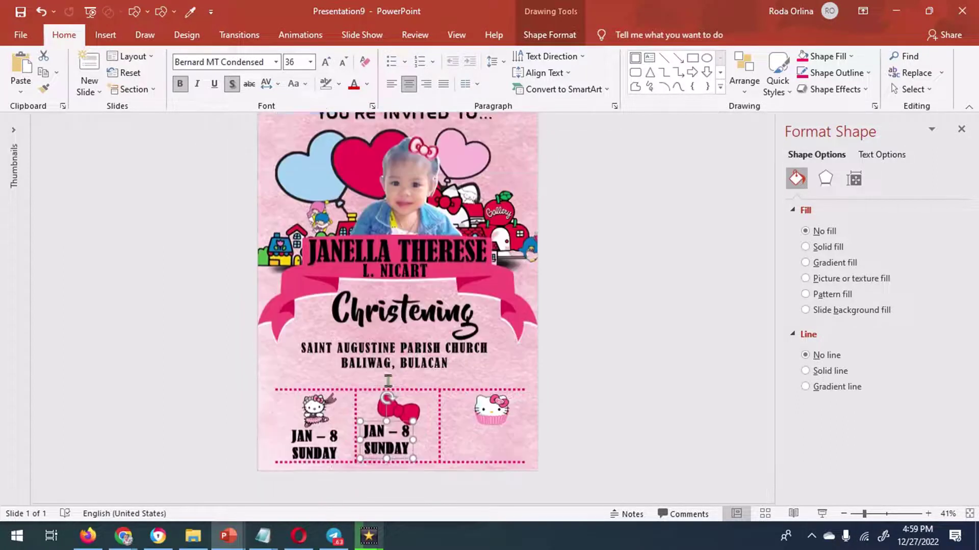
type("11:00 AM")
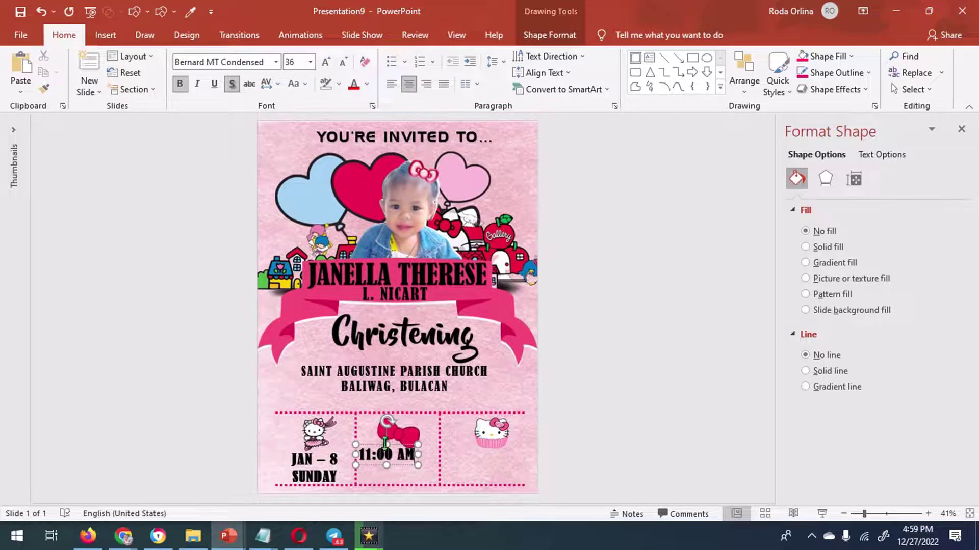
left_click(326, 63)
left_click(327, 63)
Set 11:00 AM under the bow and type the venue 'CASA ROSALINDA / PAVILION & RESTAURANT / STA. BARBARA, BALIWAG, BULACAN'
mouse_move(393, 443)
left_mouse_down()
mouse_move(430, 462)
mouse_move(491, 464)
left_mouse_up()
left_click(401, 452)
scroll(492, 465, "up", 3)
scroll(553, 465, "up", 1)
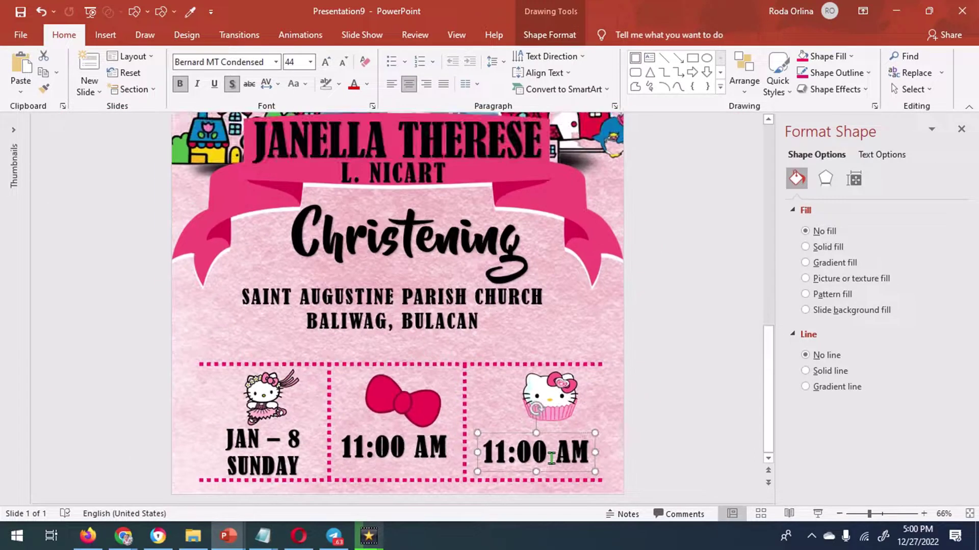
type("CASA")
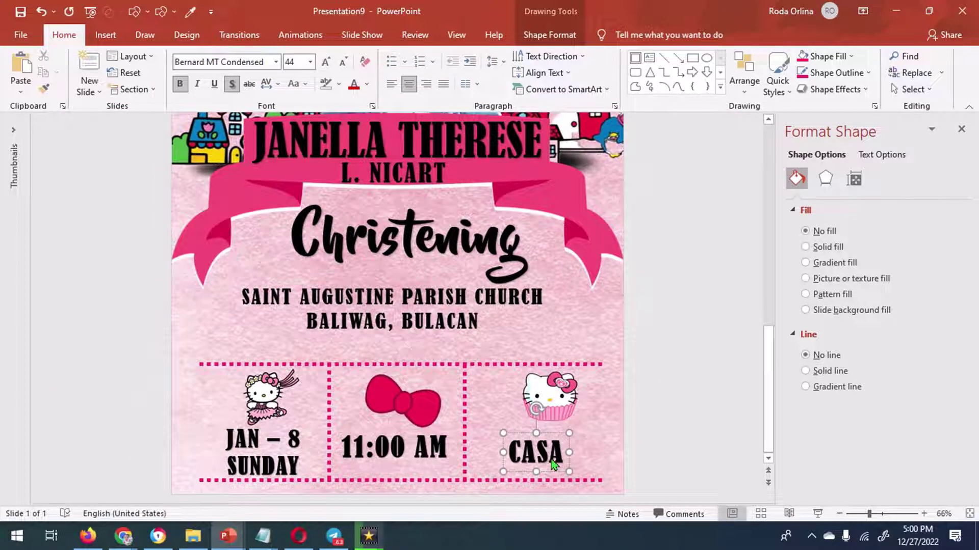
type(" ROSALINDA")
key("Return")
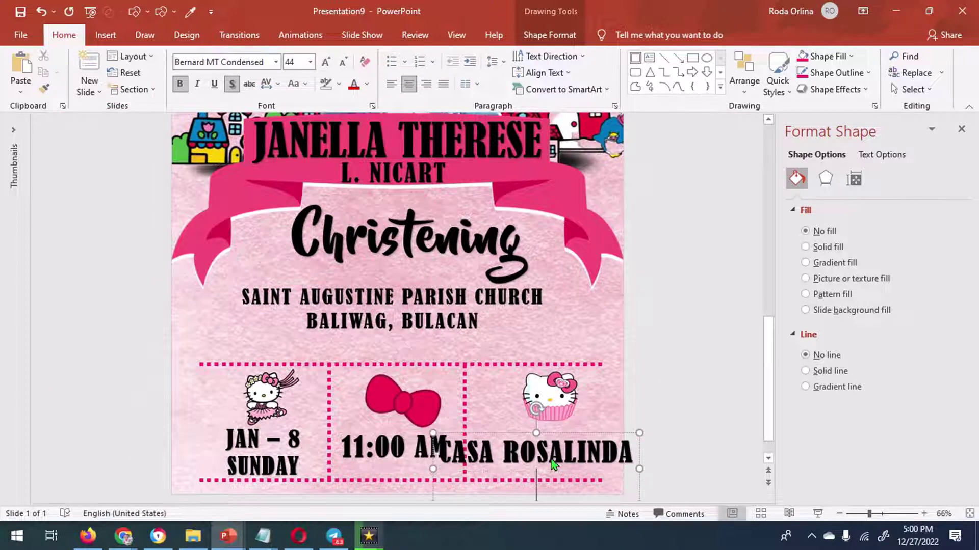
type("PAVILION")
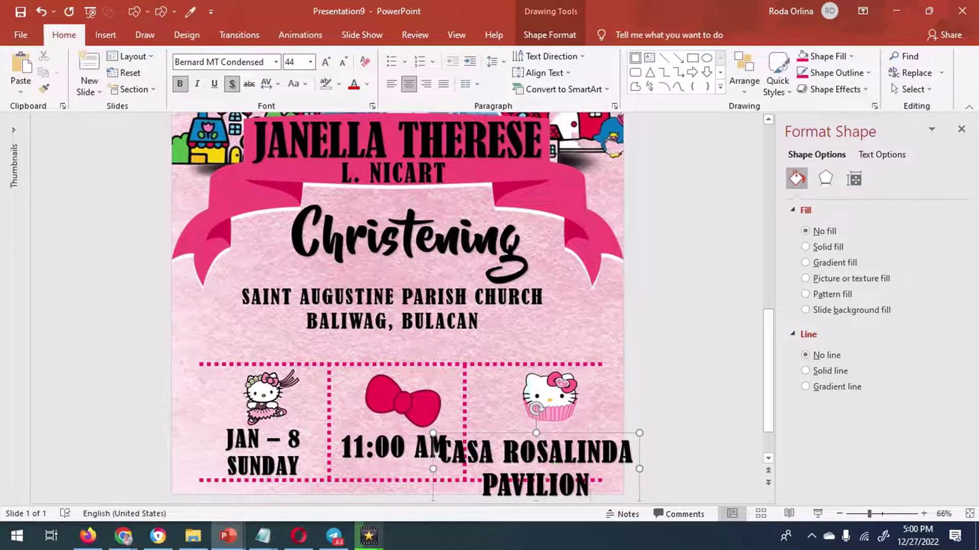
type(" & RESTAURANT")
key("Return")
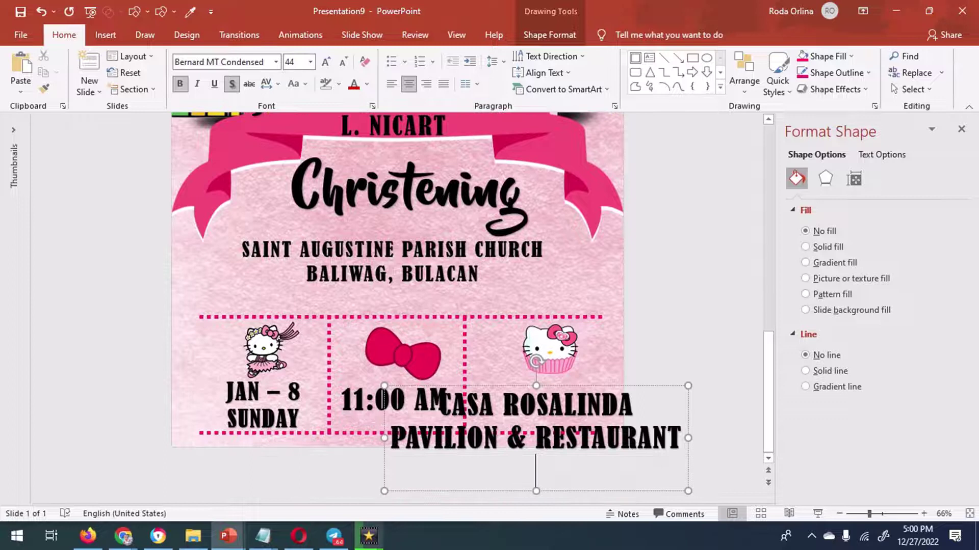
type("STA. BARB")
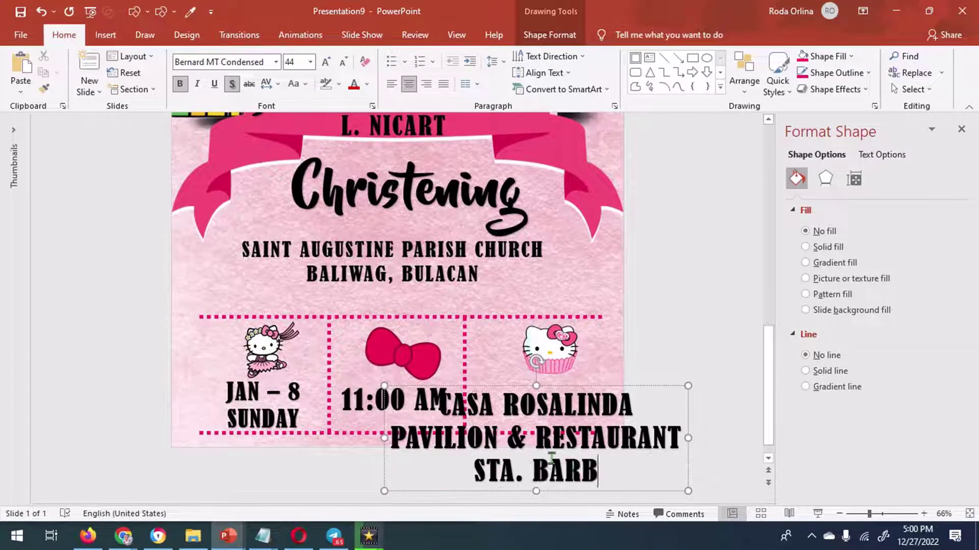
type("ARA,")
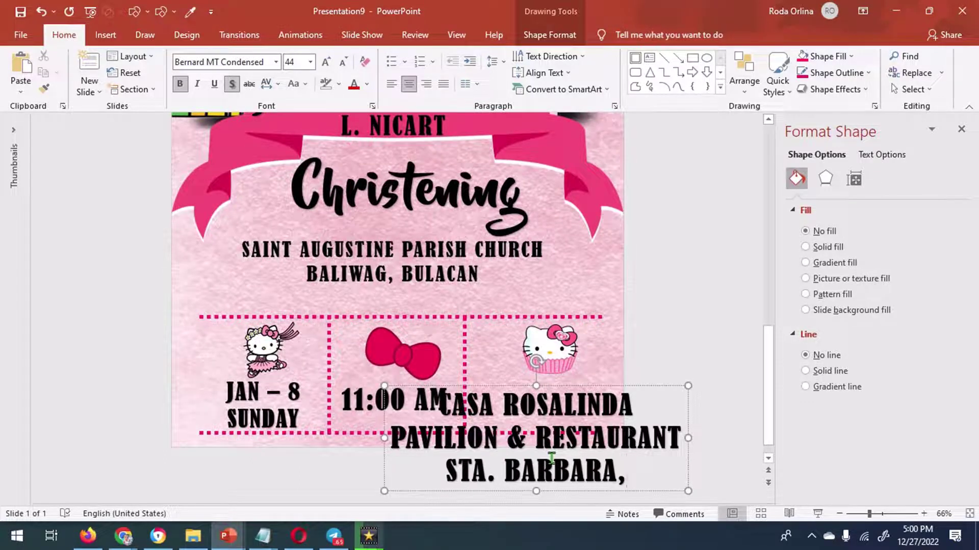
key("Return")
type("BALIWAG, BULA")
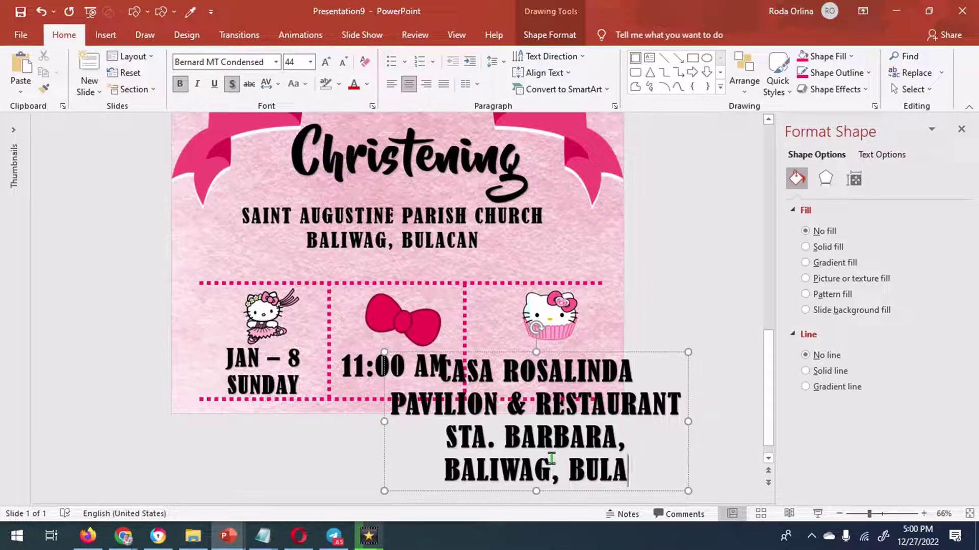
type("CAN")
Shrink the venue text to 20 pt, apply Loose character spacing, and move it under the cupcake Kitty
left_click(534, 352)
left_click(343, 62)
left_click(343, 63)
left_click(343, 63)
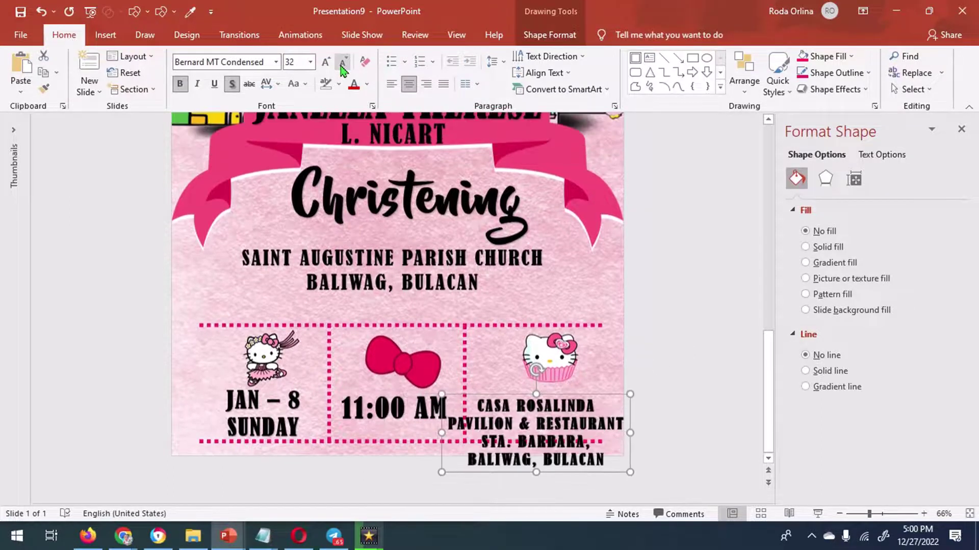
left_click(343, 62)
left_click(343, 62)
left_click(343, 62)
left_click(294, 84)
left_click(269, 84)
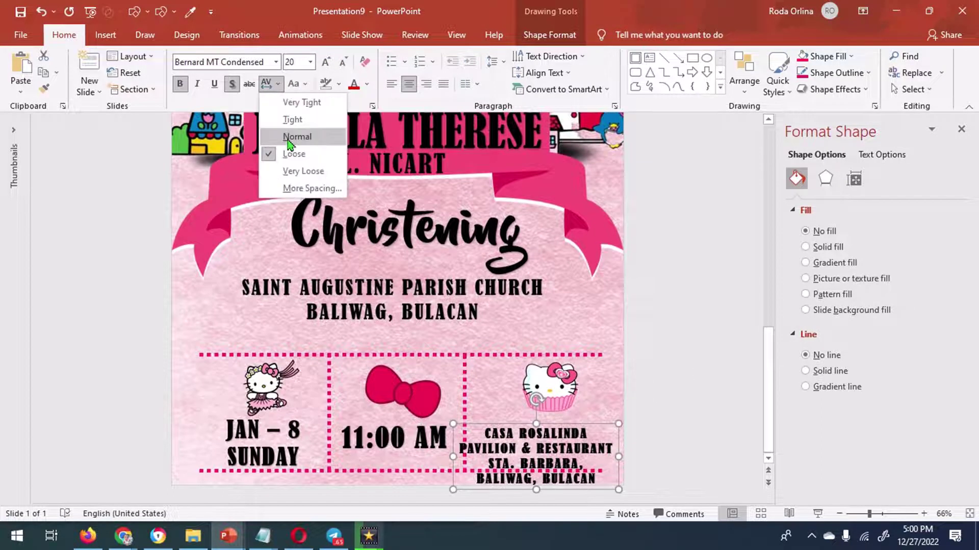
left_click(296, 136)
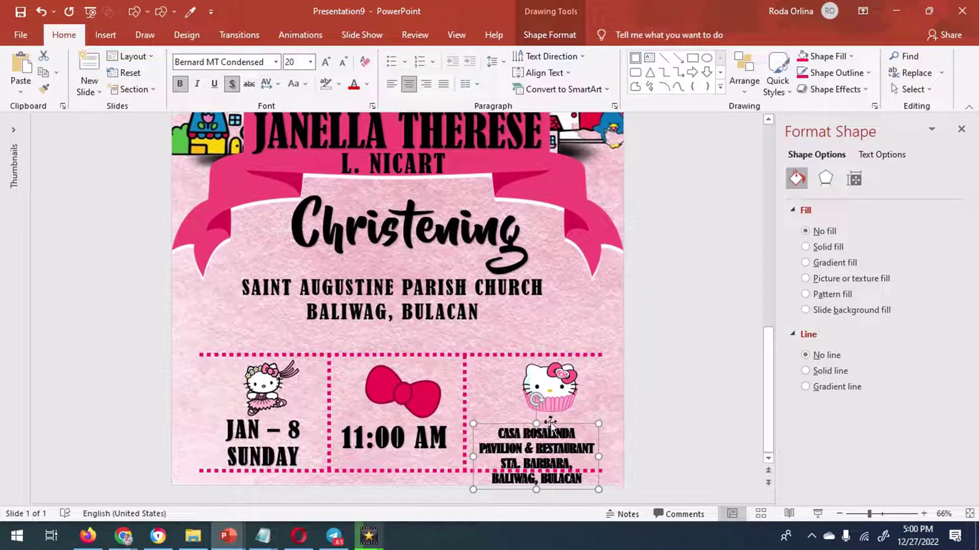
left_click(269, 83)
left_click(297, 151)
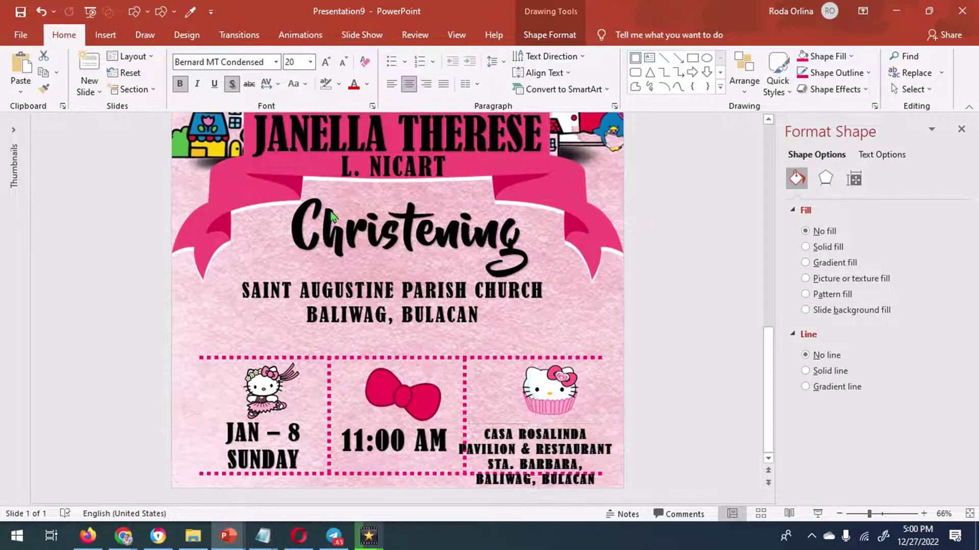
left_click_drag(559, 424, 569, 409)
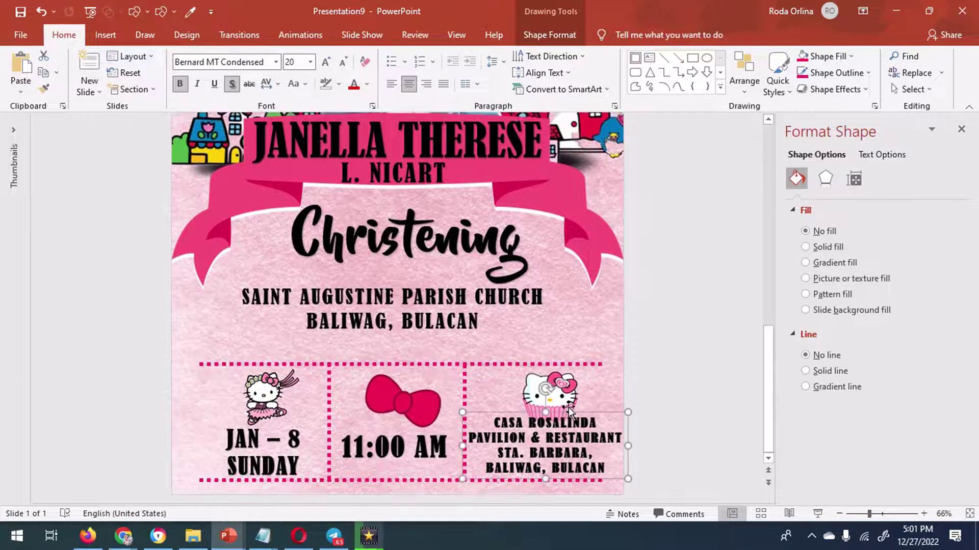
Shift the right divider left, nudge the venue text left and down, and centre the bow
left_click(463, 391)
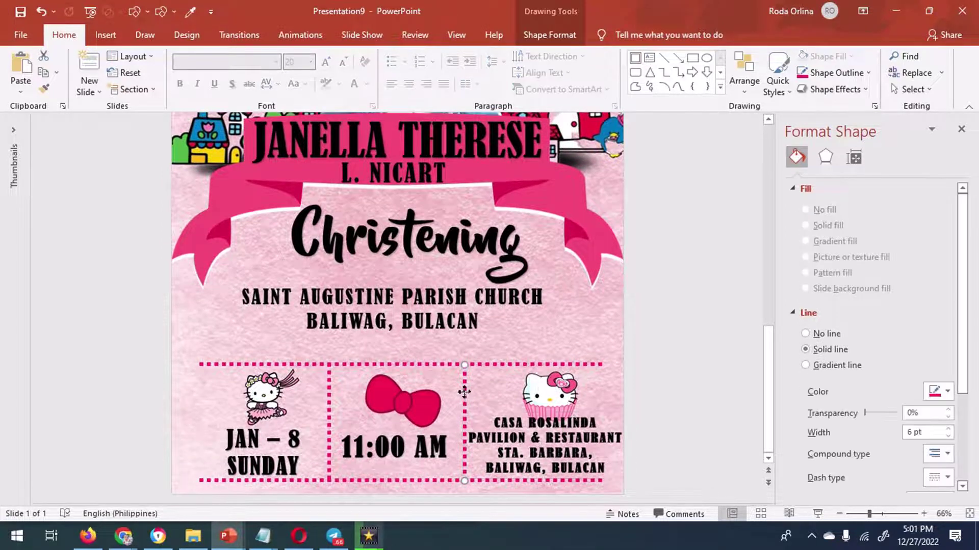
left_click_drag(460, 390, 453, 390)
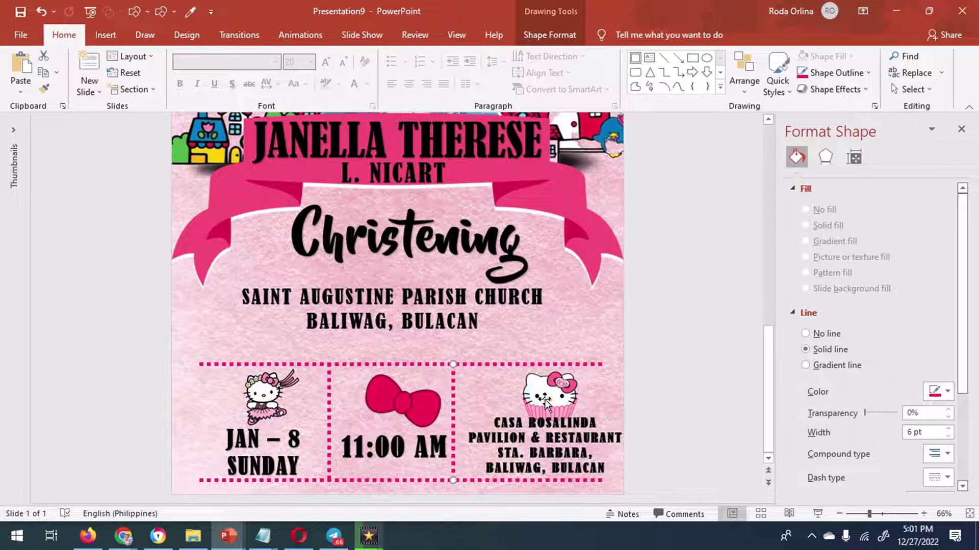
left_click(545, 402)
left_click(457, 408)
key("Escape")
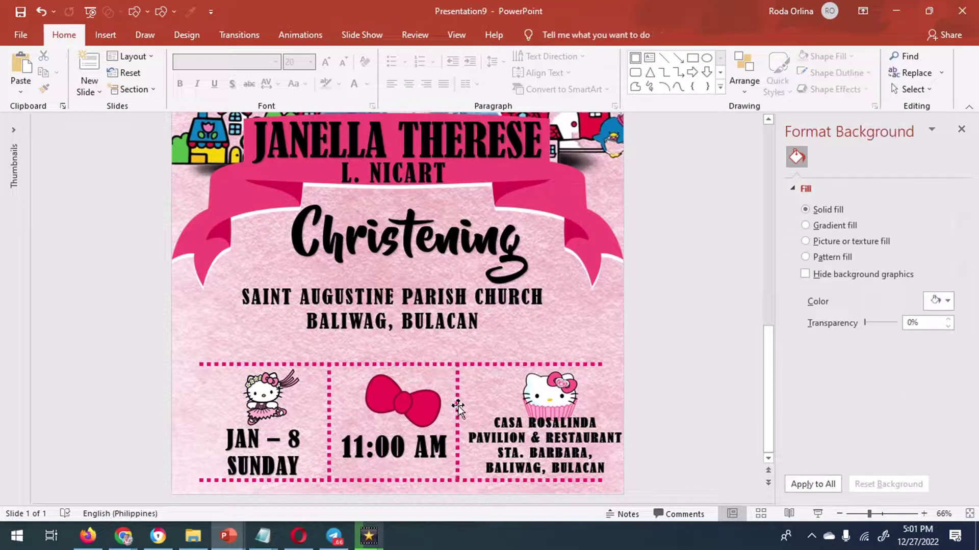
left_click(545, 408)
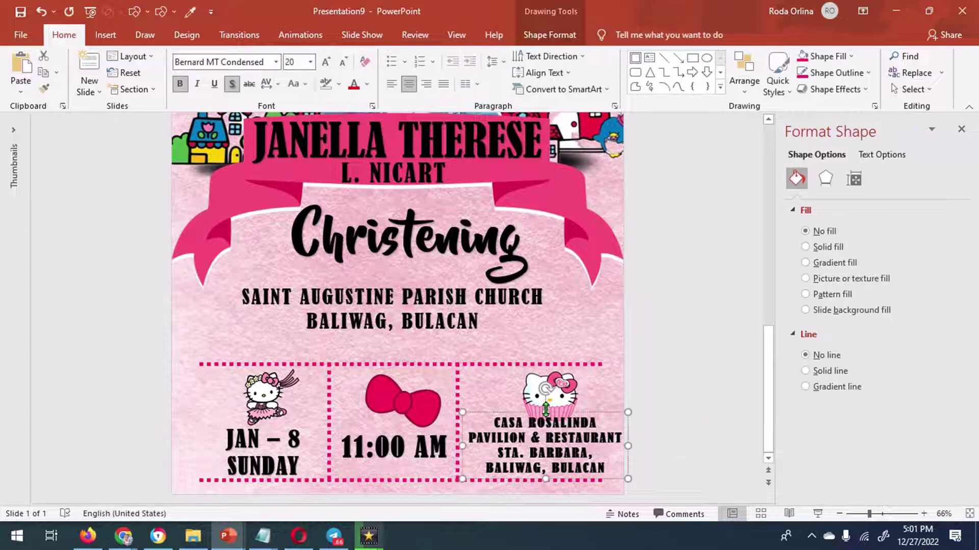
key("Left")
key("Down")
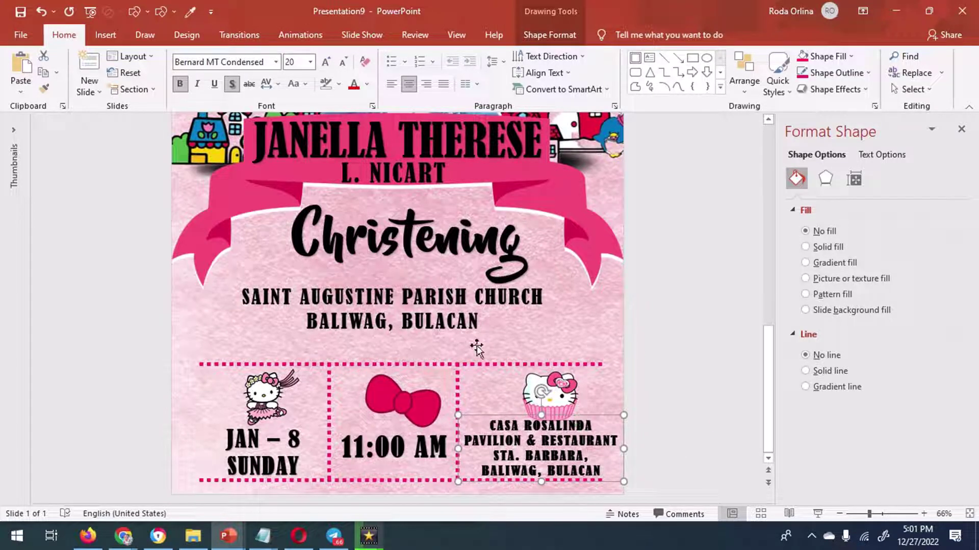
left_click(413, 365)
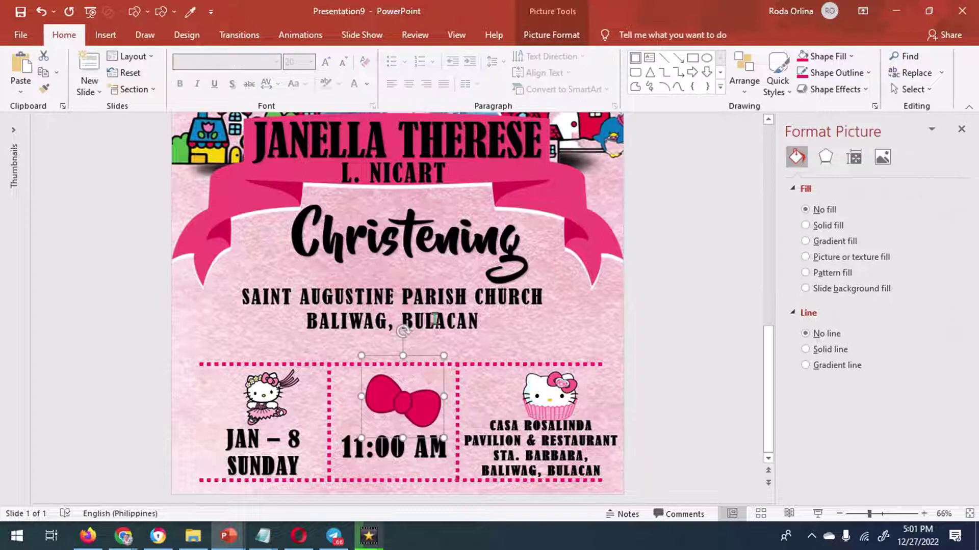
left_click(429, 363)
left_click_drag(429, 362, 423, 362)
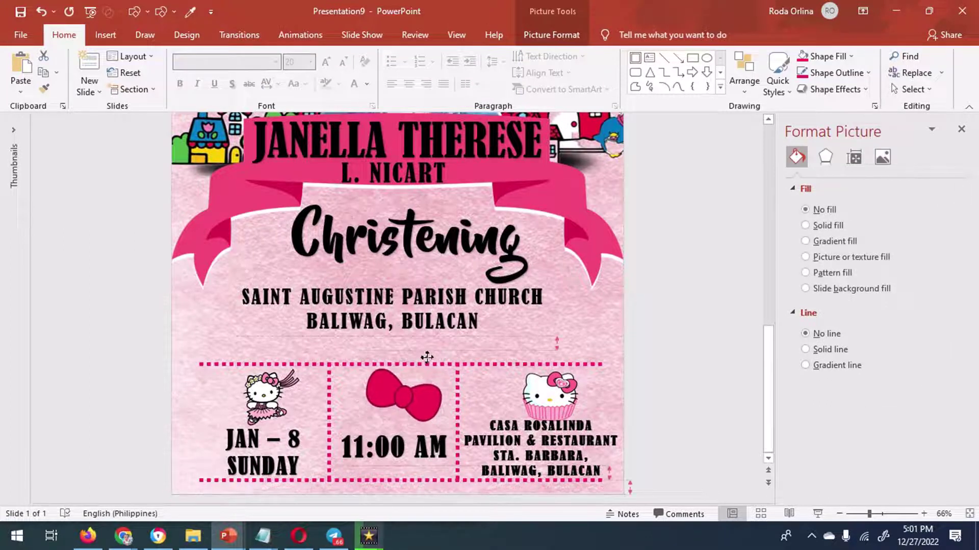
Raise the frame's top dotted line and extend the left divider up to meet it
left_click(314, 364)
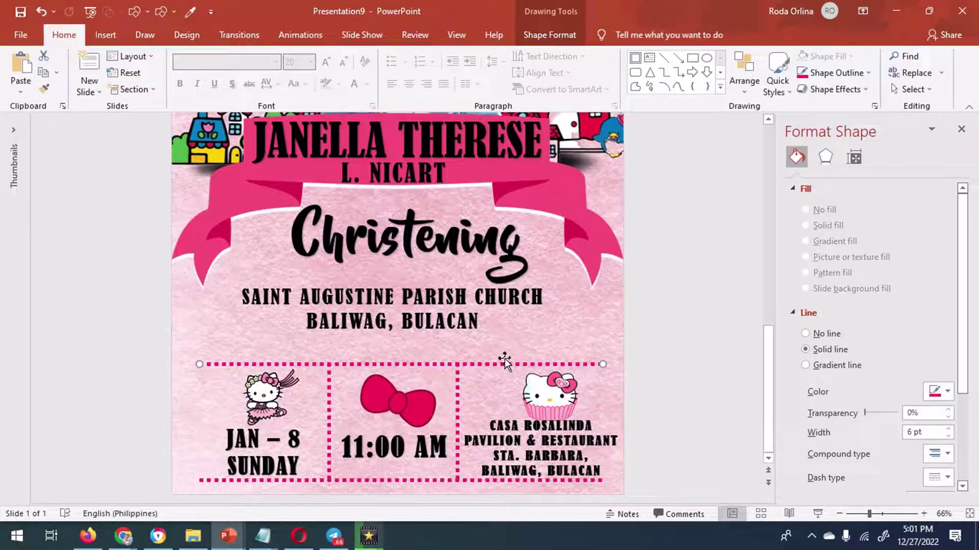
left_click_drag(468, 362, 468, 349)
left_click(454, 369)
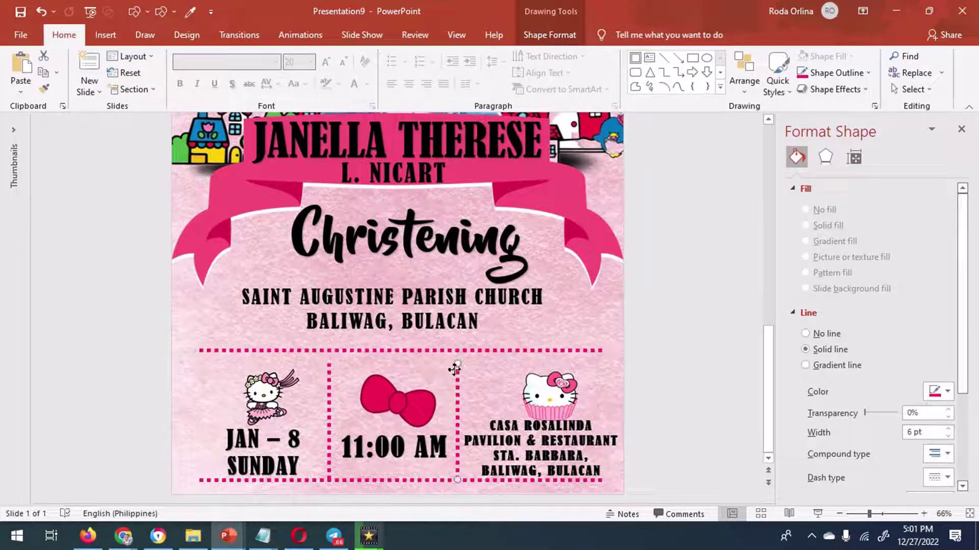
left_click(329, 372)
left_click_drag(329, 363, 331, 350)
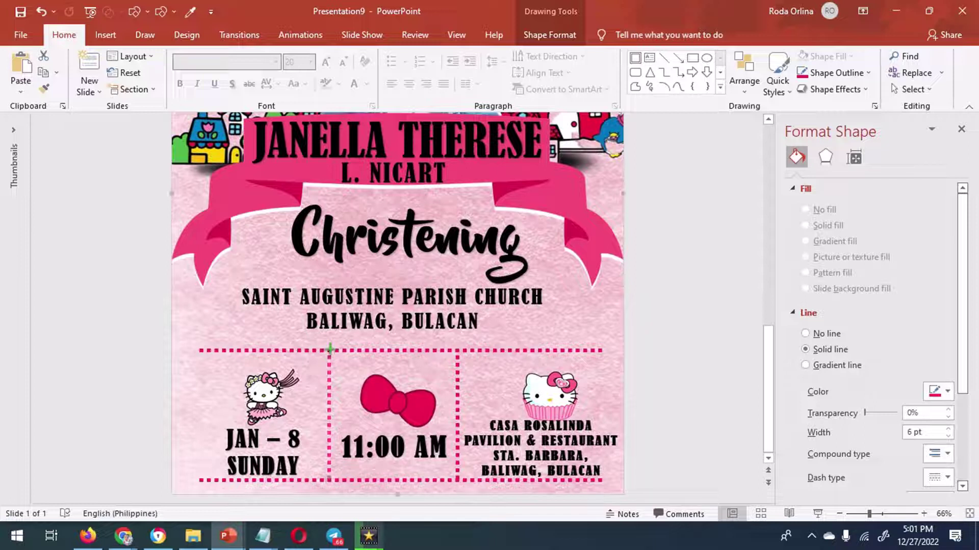
left_click(374, 349)
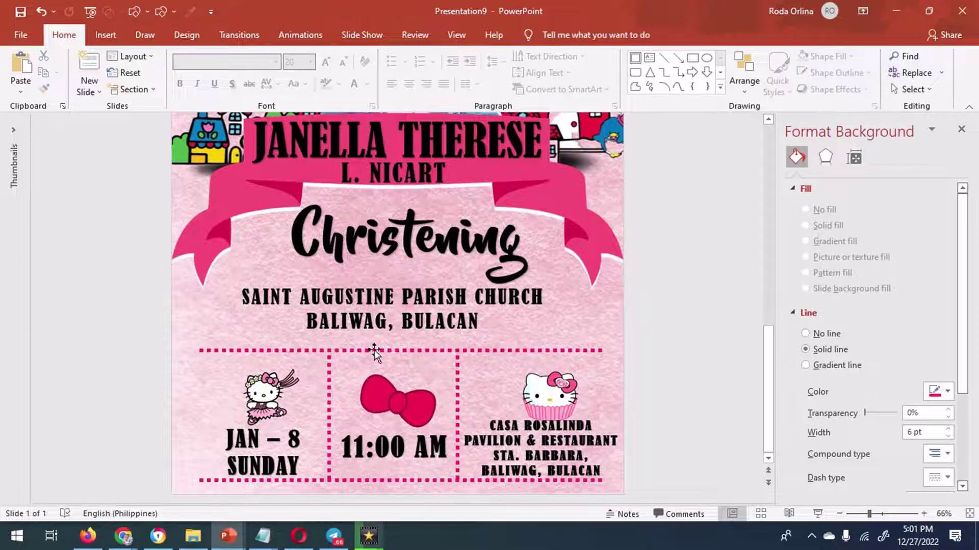
Enlarge 'JAN – 8 SUNDAY' and move the date, bow, 11:00 AM, cupcake Kitty and venue text upward
left_click(270, 388)
left_click(264, 442)
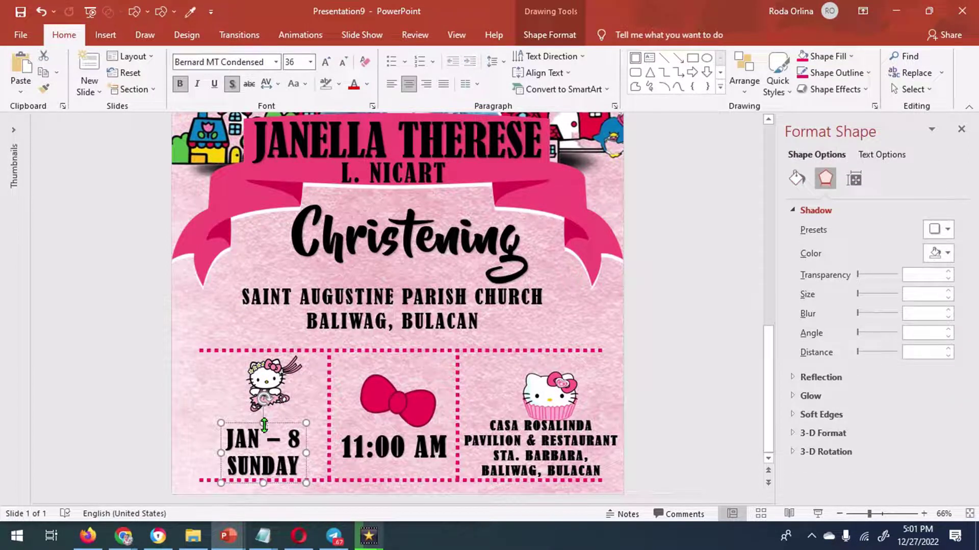
left_click(326, 63)
left_click_drag(278, 427, 276, 417)
left_click_drag(398, 403, 397, 388)
left_click_drag(399, 453, 398, 438)
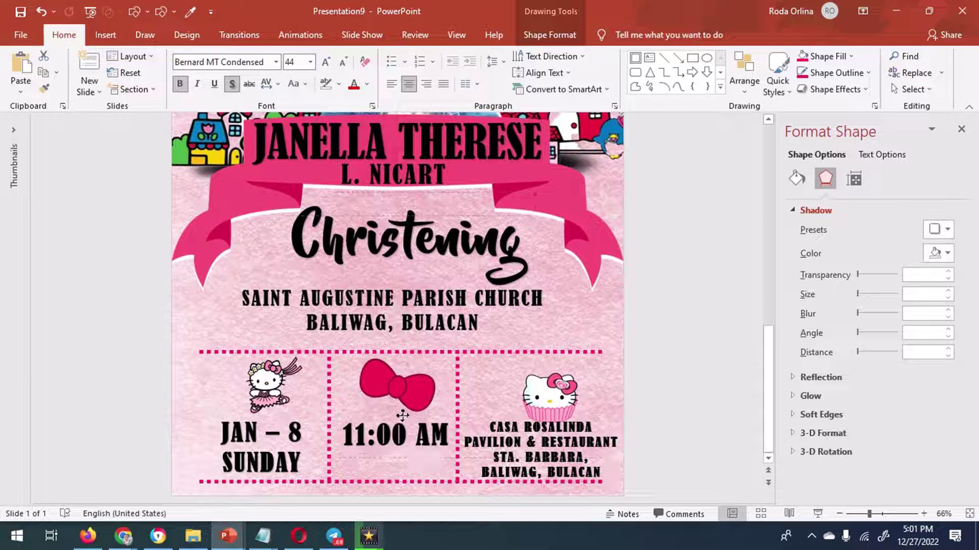
left_click_drag(541, 397, 541, 383)
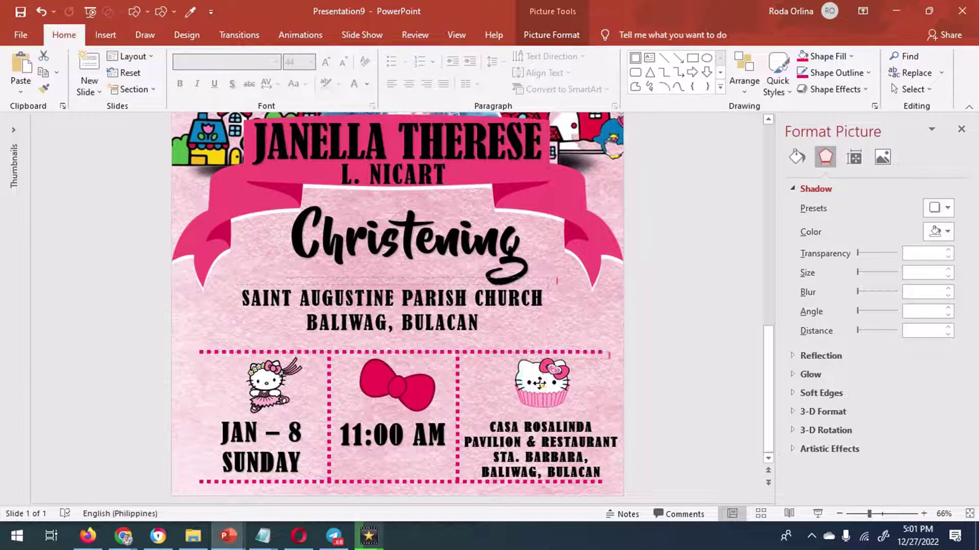
left_click(540, 416)
left_click_drag(540, 415, 541, 414)
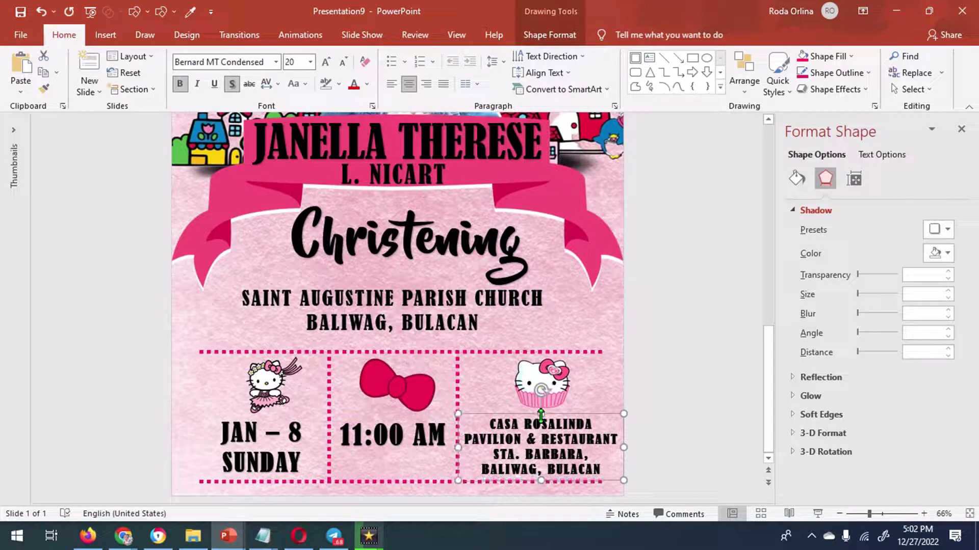
left_click(416, 438, "shift")
Colour the date, time and venue texts purple using a custom fill colour
left_click(261, 449, "shift")
left_click(549, 34)
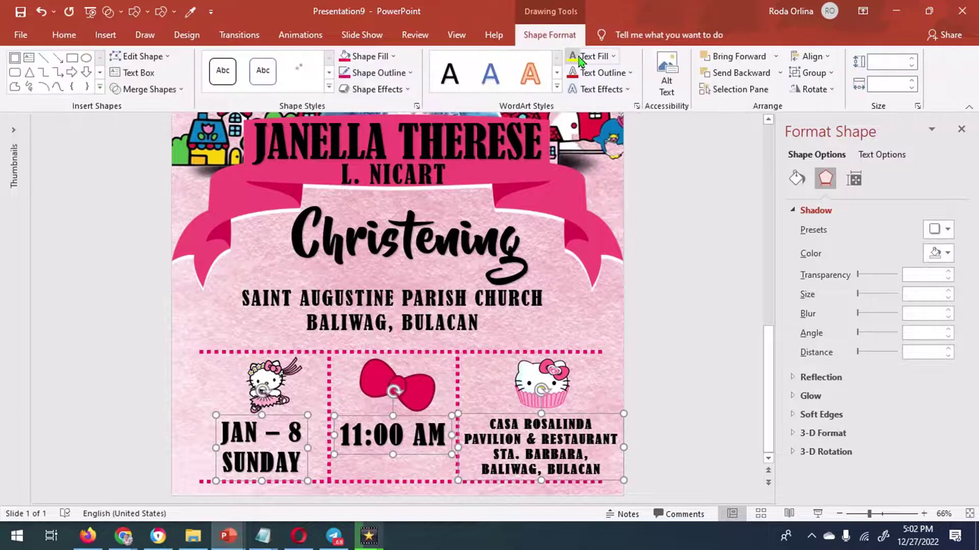
left_click(614, 56)
left_click(622, 230)
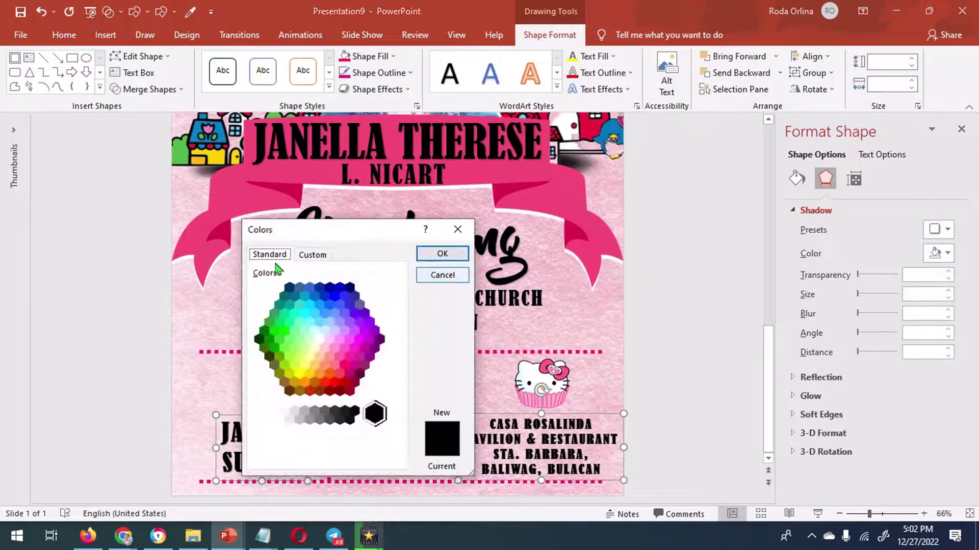
left_click(363, 305)
left_click(438, 254)
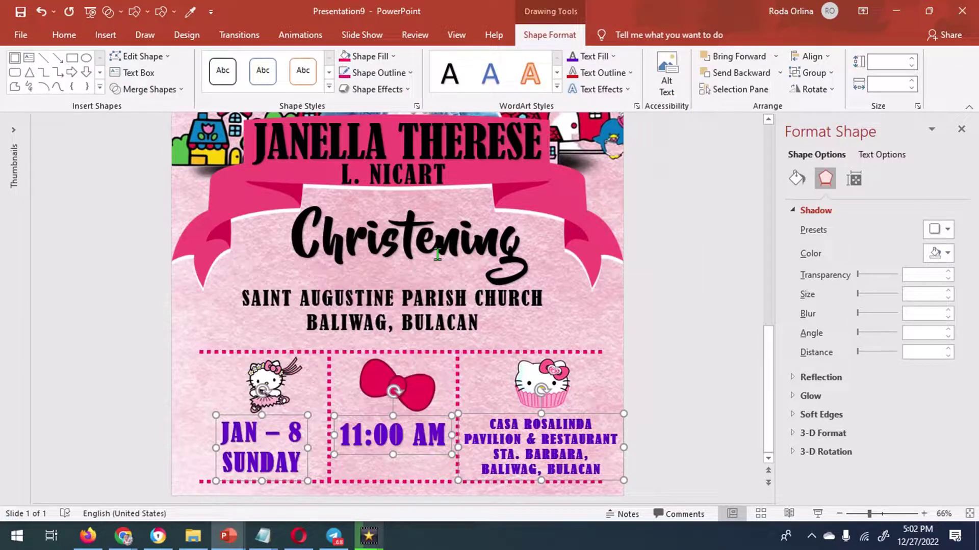
Colour the SAINT AUGUSTINE PARISH CHURCH lines a pink-magenta shade
left_click(365, 300)
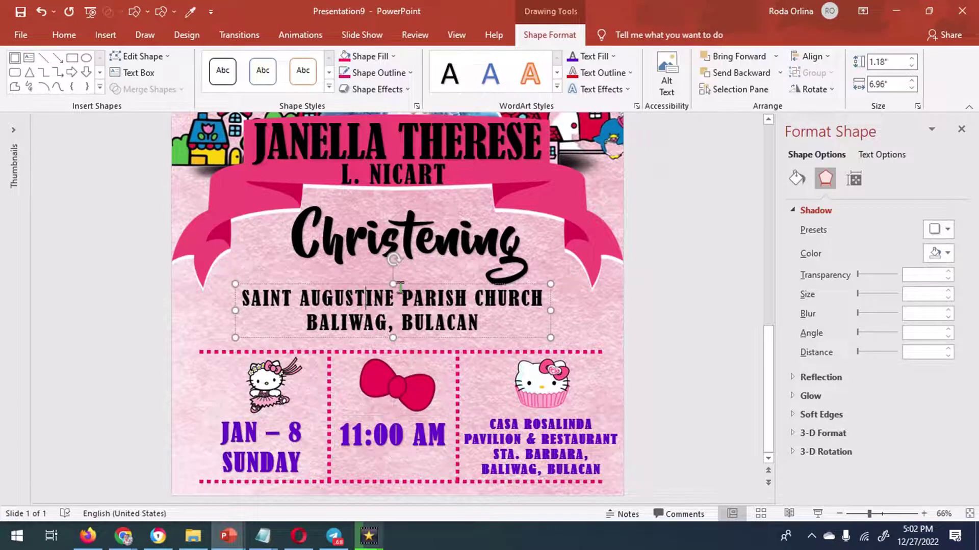
left_click(614, 57)
left_click(622, 228)
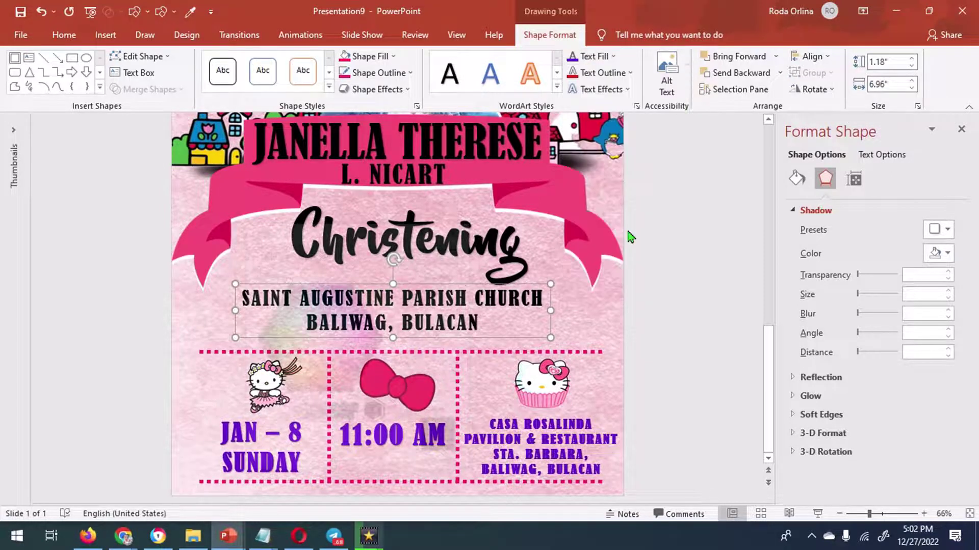
left_click(364, 348)
left_click(344, 365)
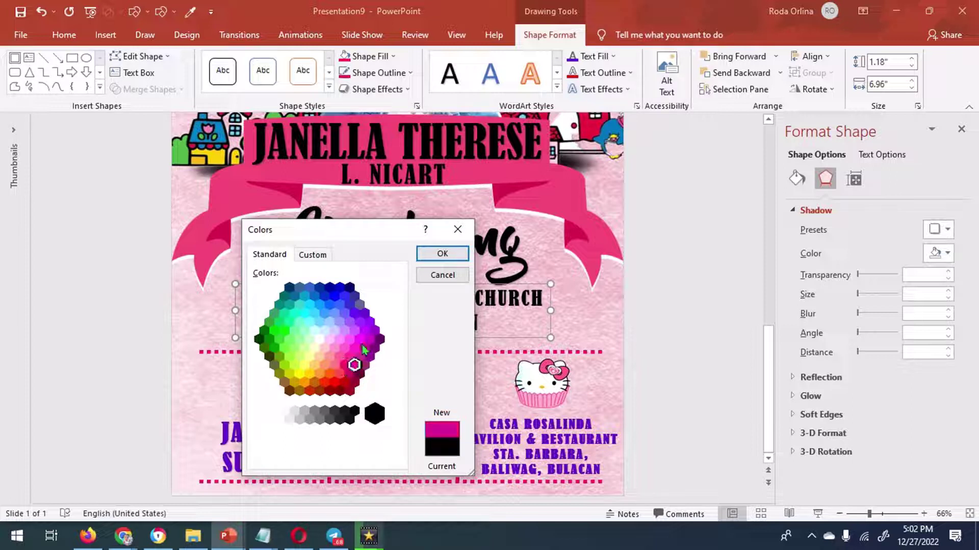
left_click(442, 255)
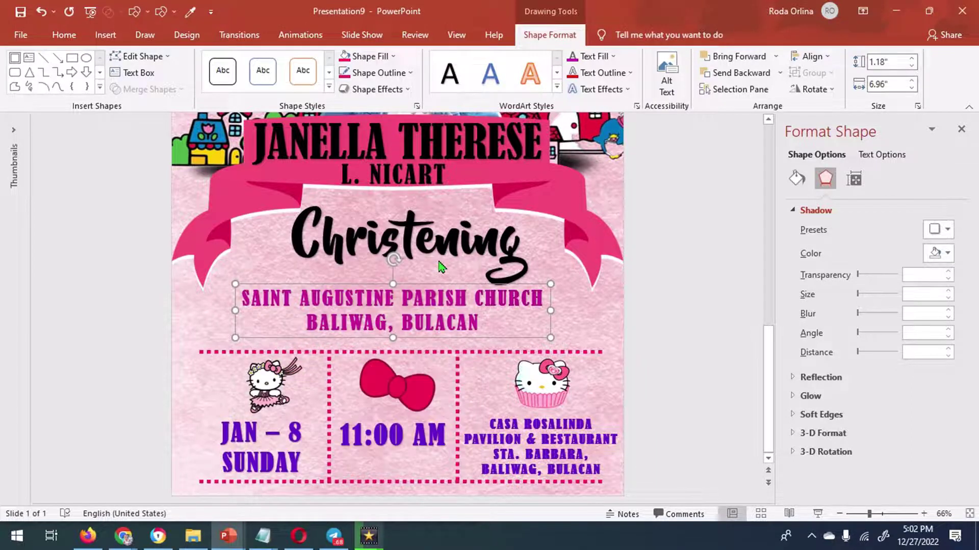
left_click(424, 239)
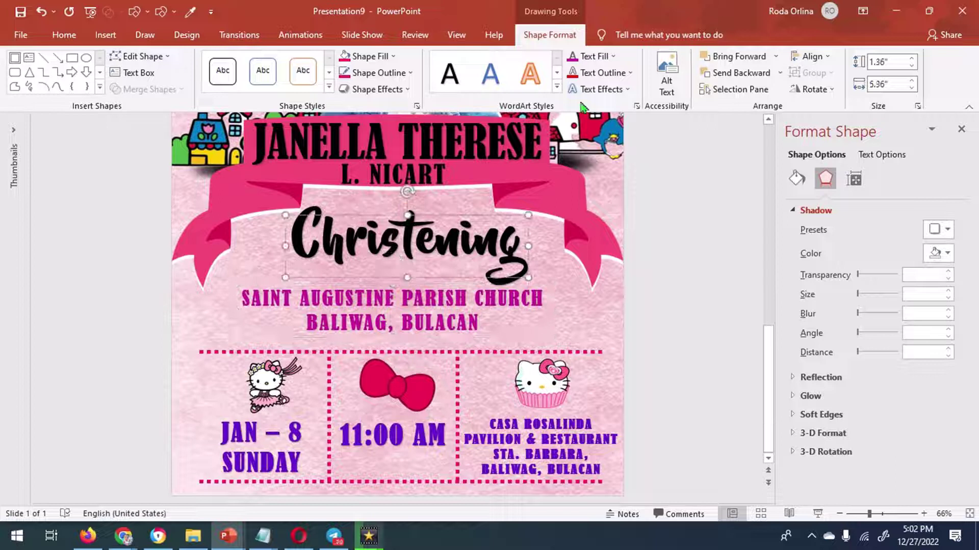
Make the Christening title pink with a coloured shadow pushed slightly lower
left_click(606, 58)
left_click(595, 197)
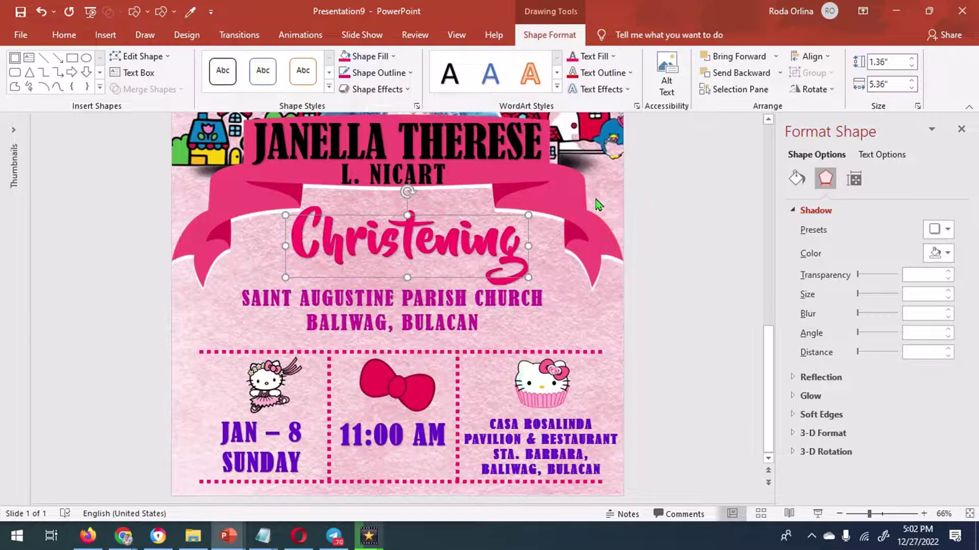
left_click(940, 252)
left_click(859, 286)
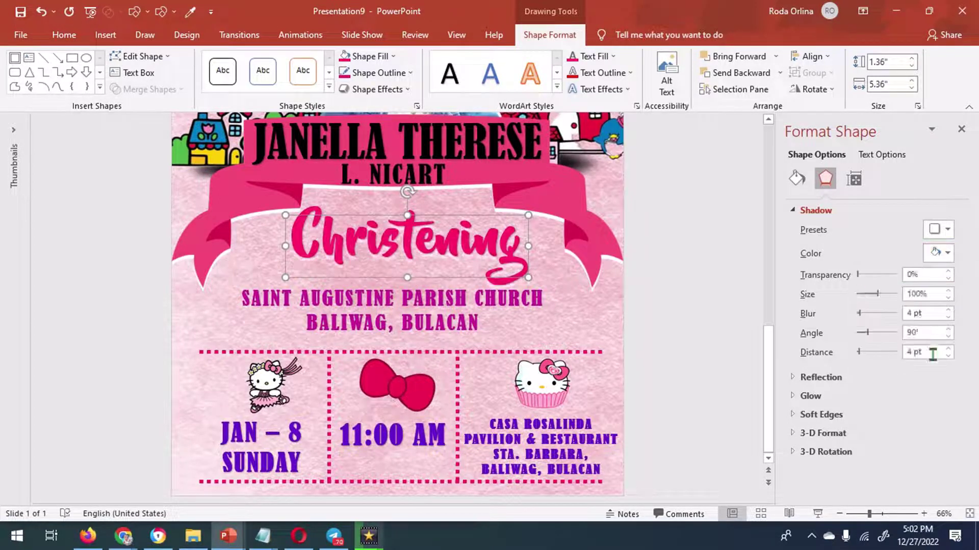
left_click(948, 349)
left_click(948, 349)
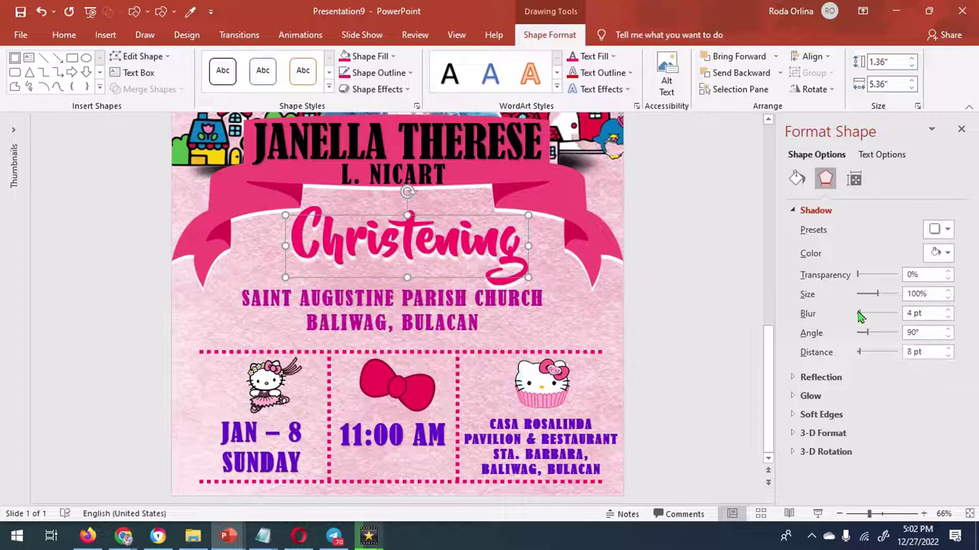
scroll(646, 317, "down", 3)
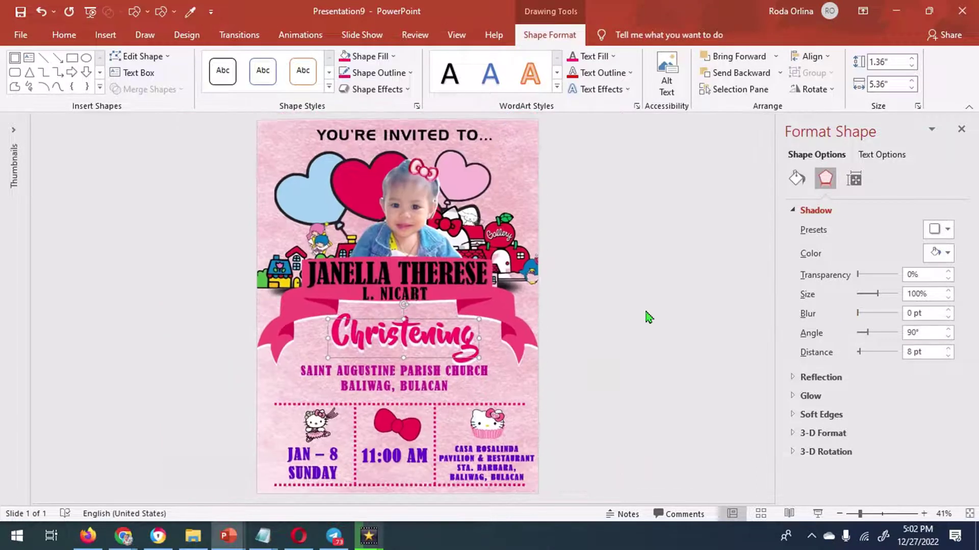
Make the child's first-name and surname lines white with a purple shadow
left_click(397, 269)
left_click(392, 298)
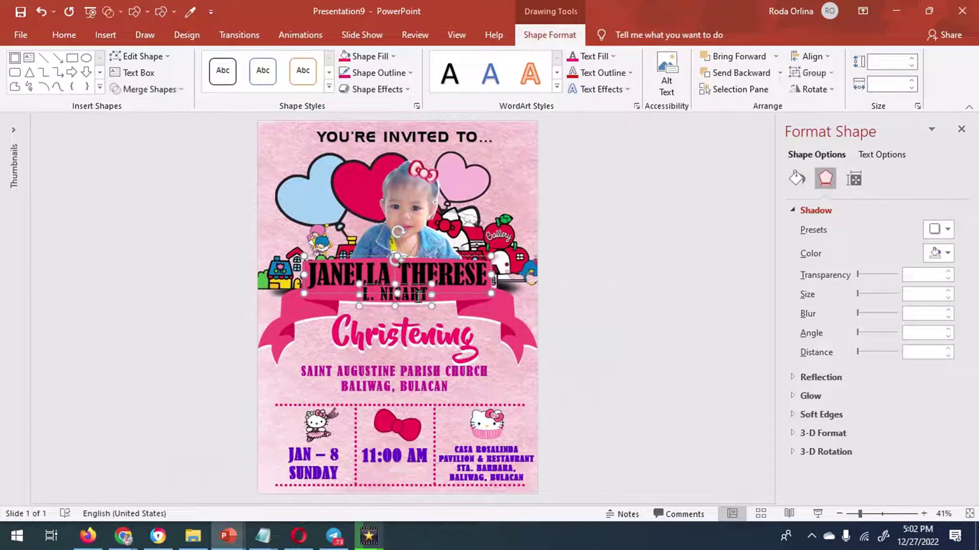
left_click(595, 58)
left_click(572, 90)
left_click(940, 253)
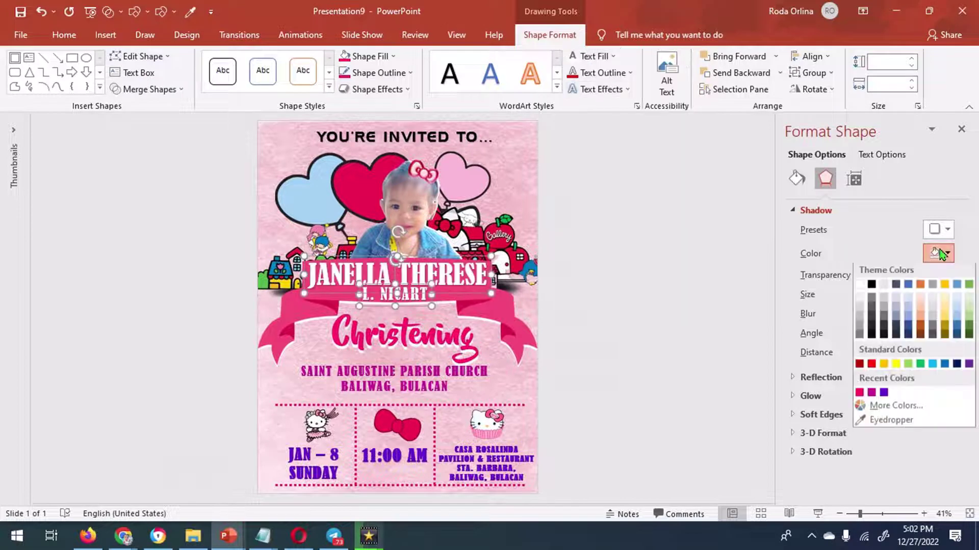
left_click(884, 395)
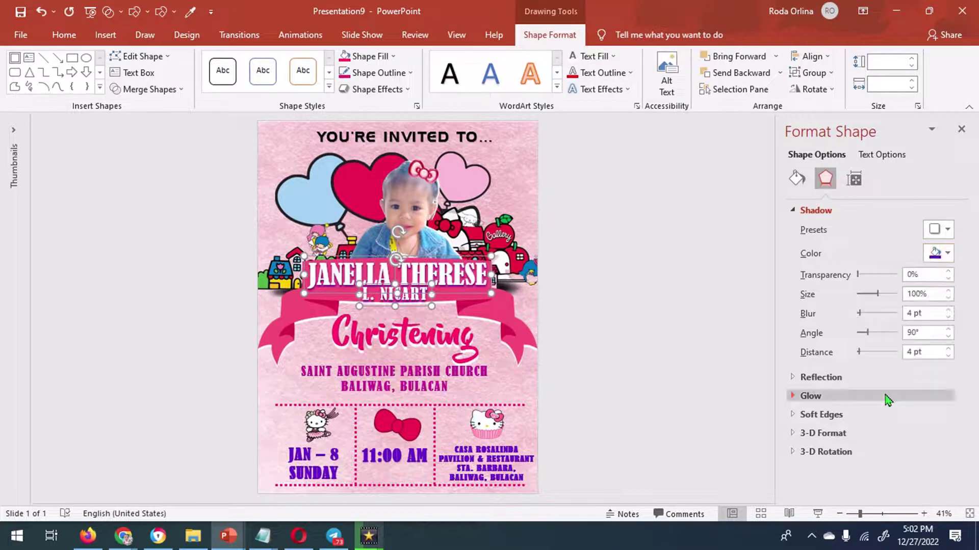
Colour the YOU'RE INVITED TO... line pink and give it a coloured shadow
left_click(389, 133)
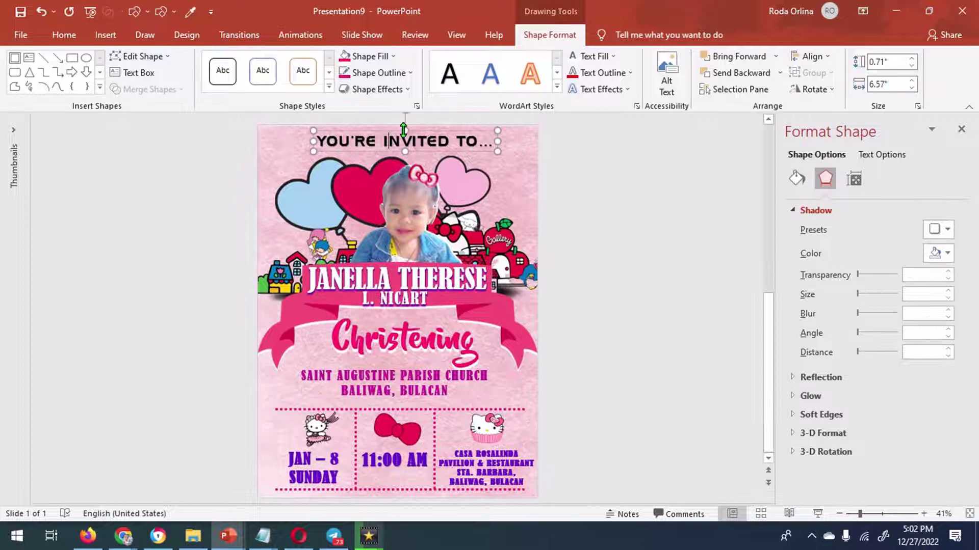
left_click(572, 59)
left_click(612, 56)
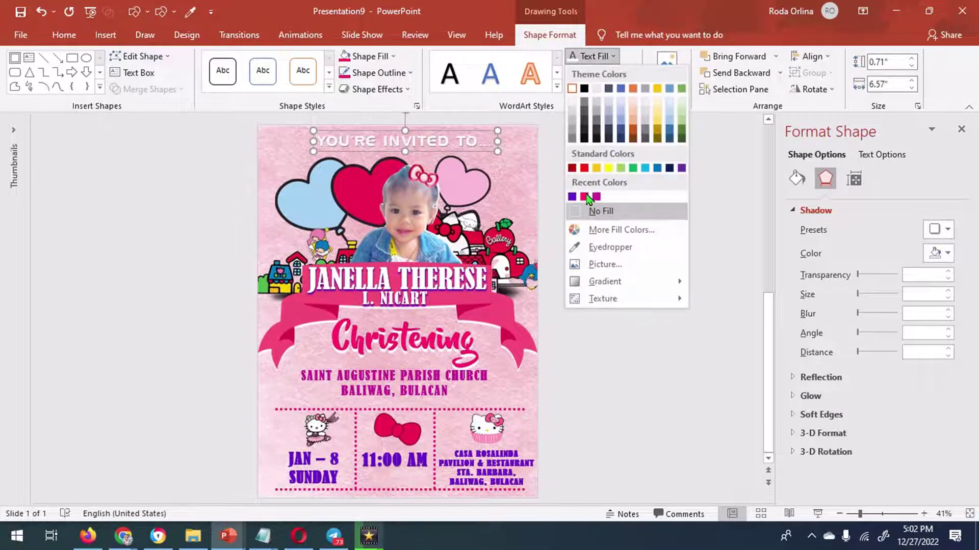
left_click(575, 183)
left_click(938, 253)
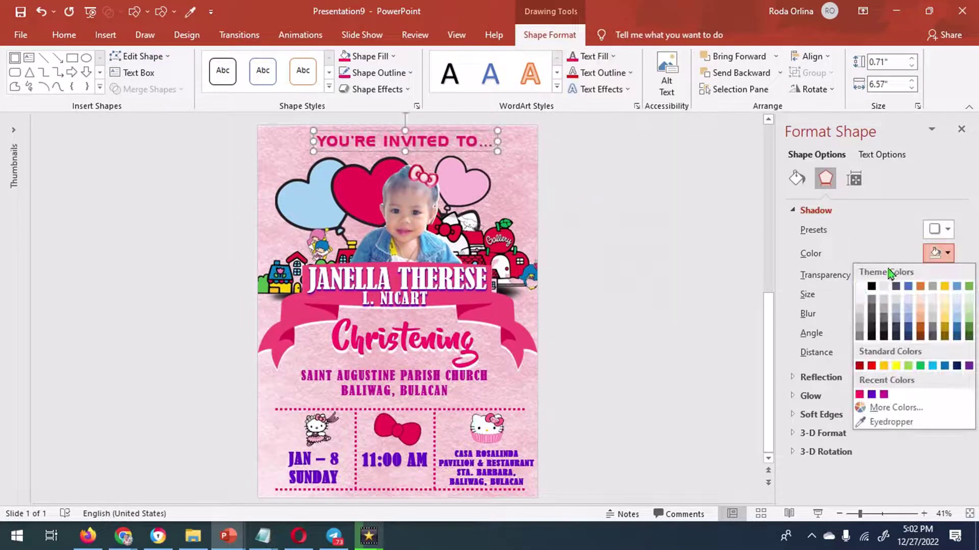
left_click(859, 287)
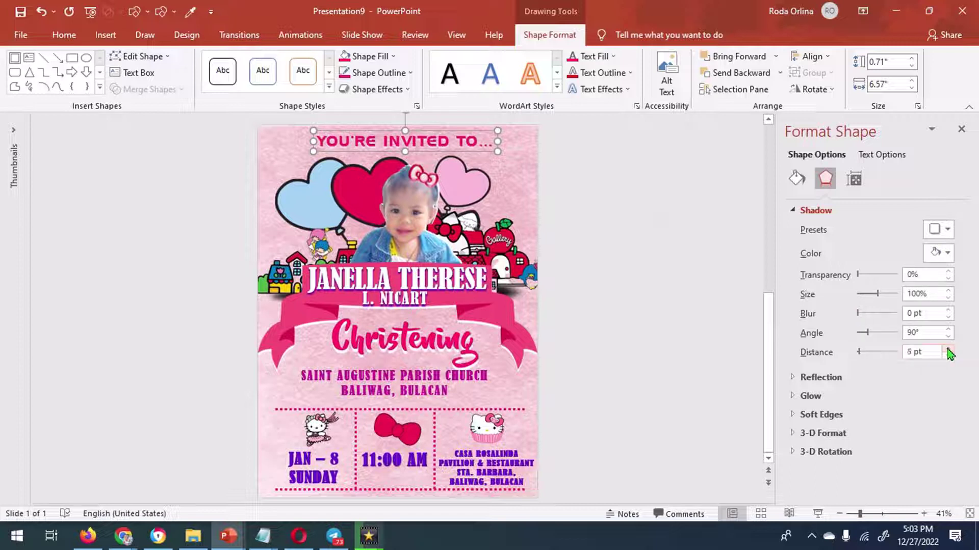
left_click(626, 279)
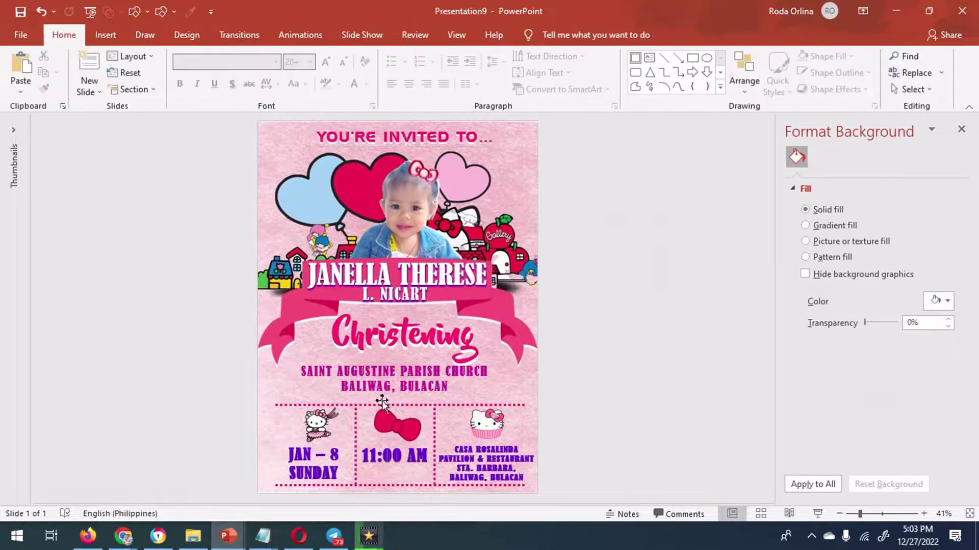
Lighten the bow picture to a paler pink and lengthen its shadow distance to 5 pt
left_click(391, 380)
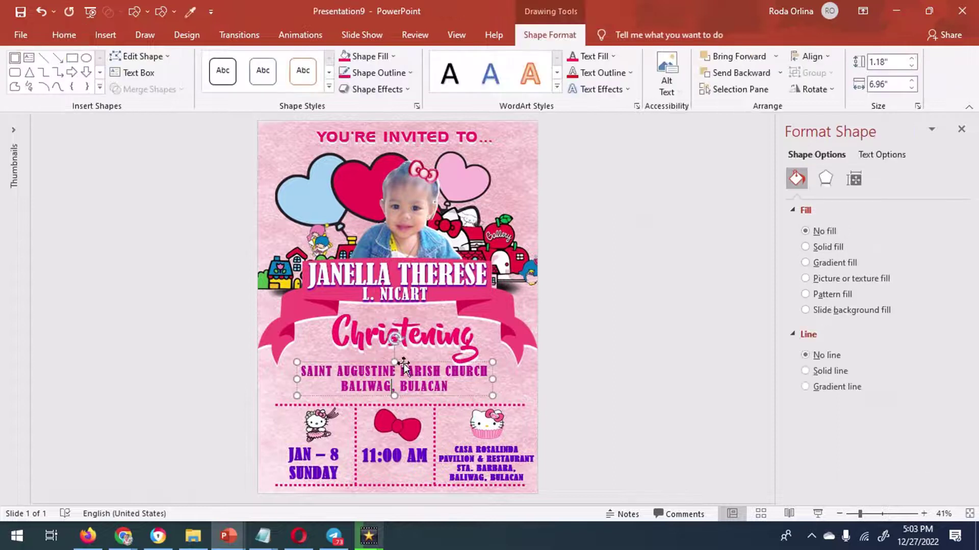
left_click(397, 425)
left_click(133, 56)
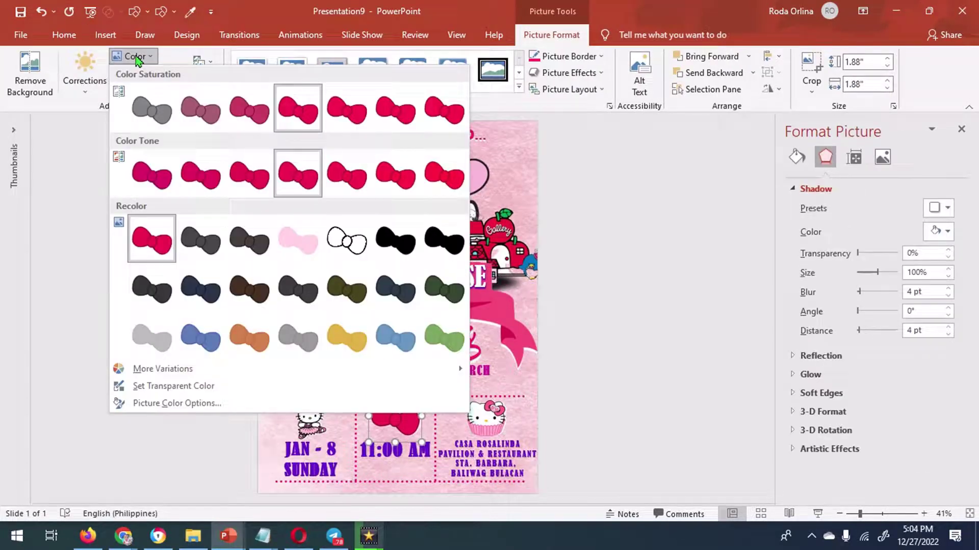
left_click(85, 73)
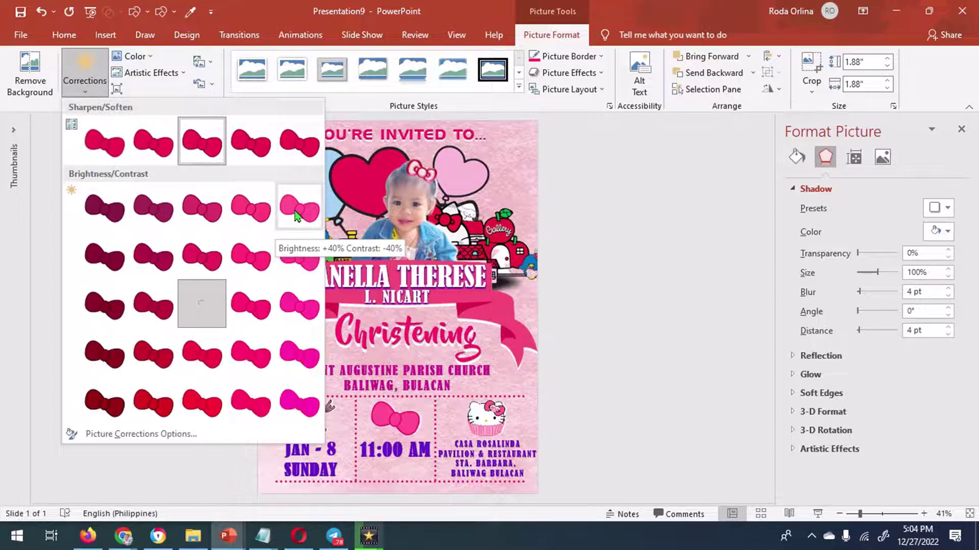
key("Escape")
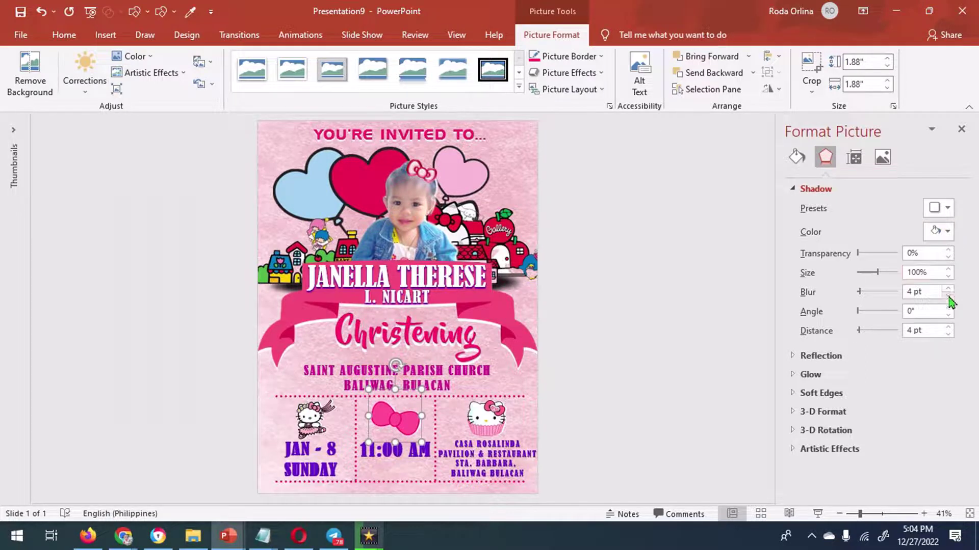
left_click(948, 328)
Give the hearts-and-baby picture a crisp shadow with an adjusted angle and 5 pt distance
left_click(315, 199)
left_click(941, 232)
left_click(861, 272)
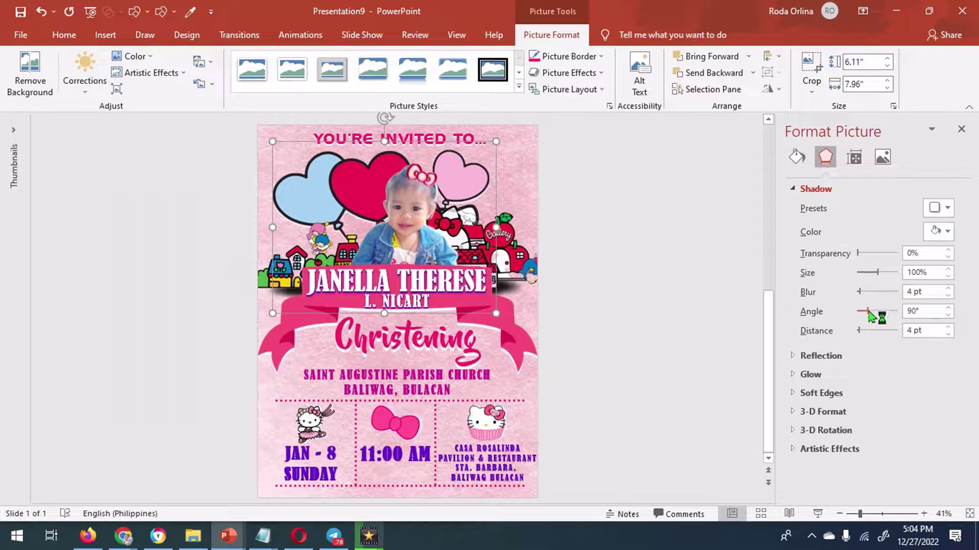
left_click_drag(868, 312, 917, 312)
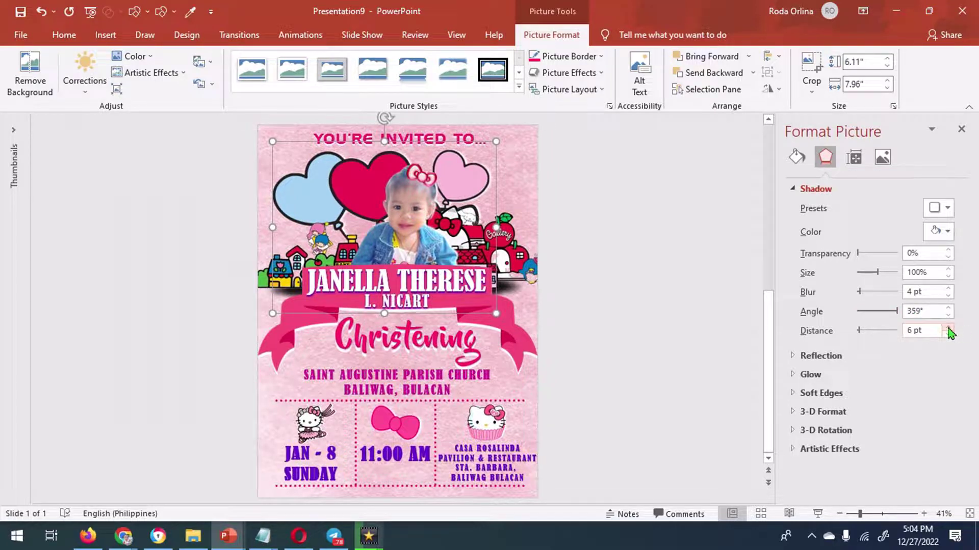
left_click_drag(896, 311, 841, 299)
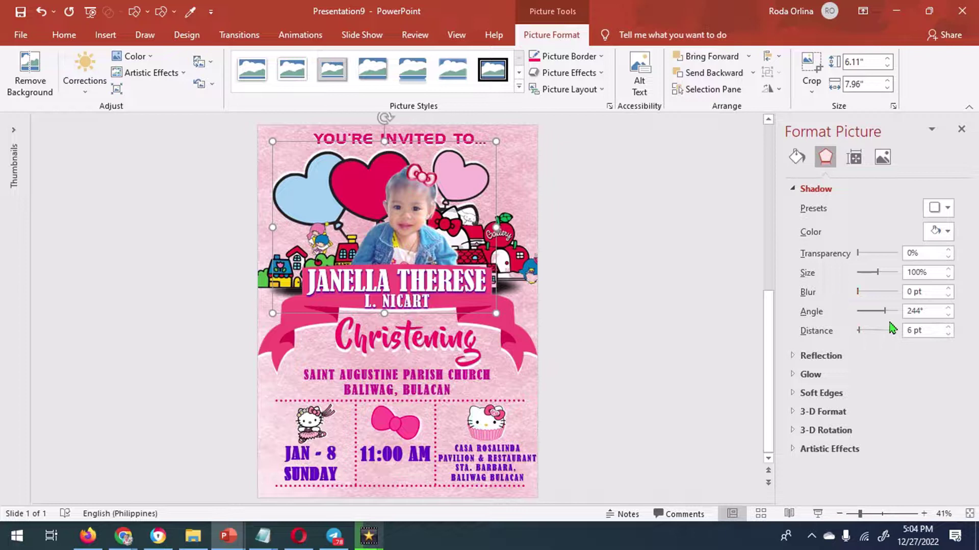
left_click(948, 334)
left_click(727, 329)
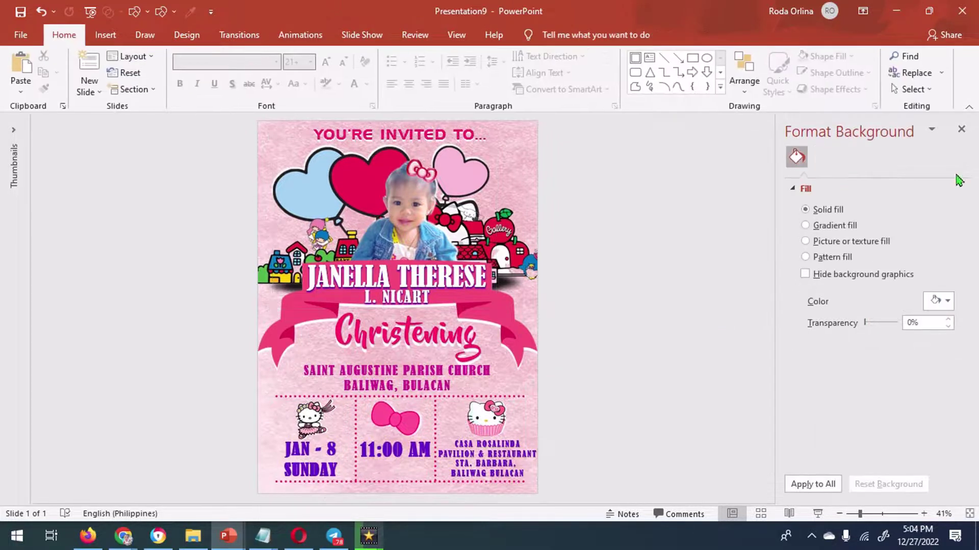
Export the slide as PNG image Presentation9.png into the Hello Kitty pictures folder
left_click(961, 131)
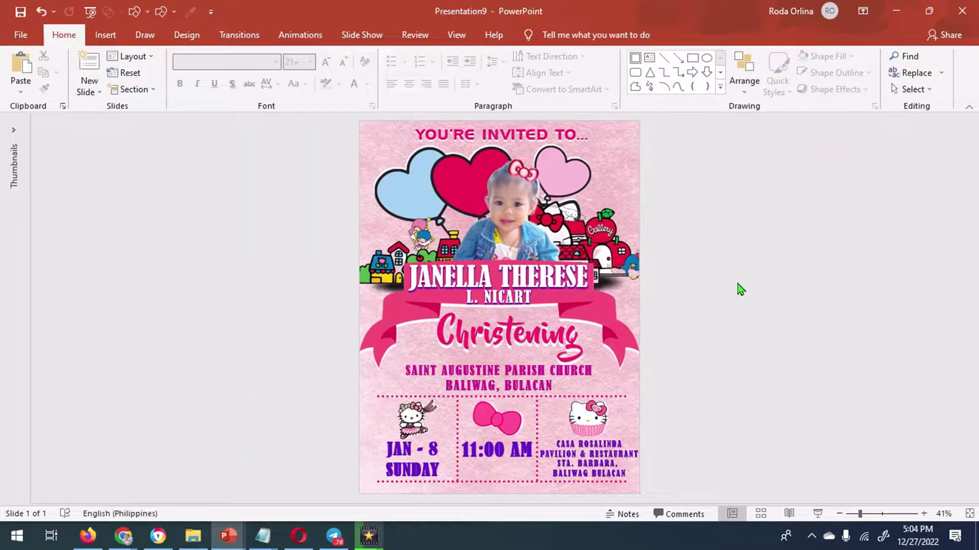
left_click(20, 35)
left_click(43, 343)
left_click(214, 280)
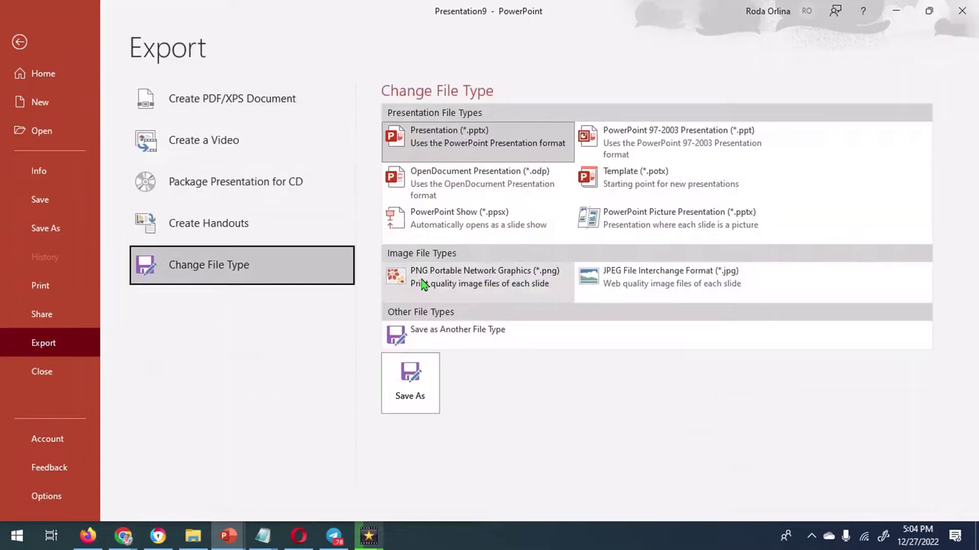
left_click(419, 284)
left_click(432, 403)
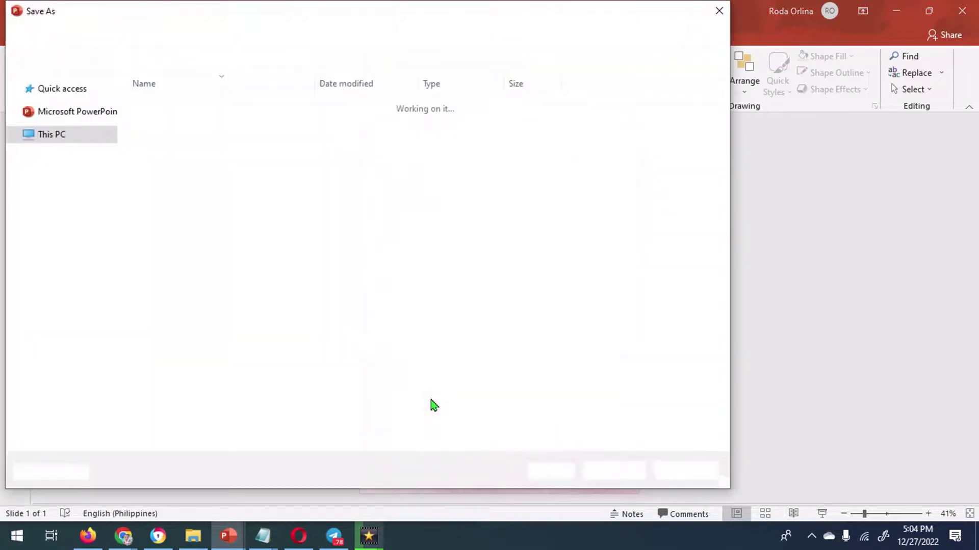
left_click(58, 94)
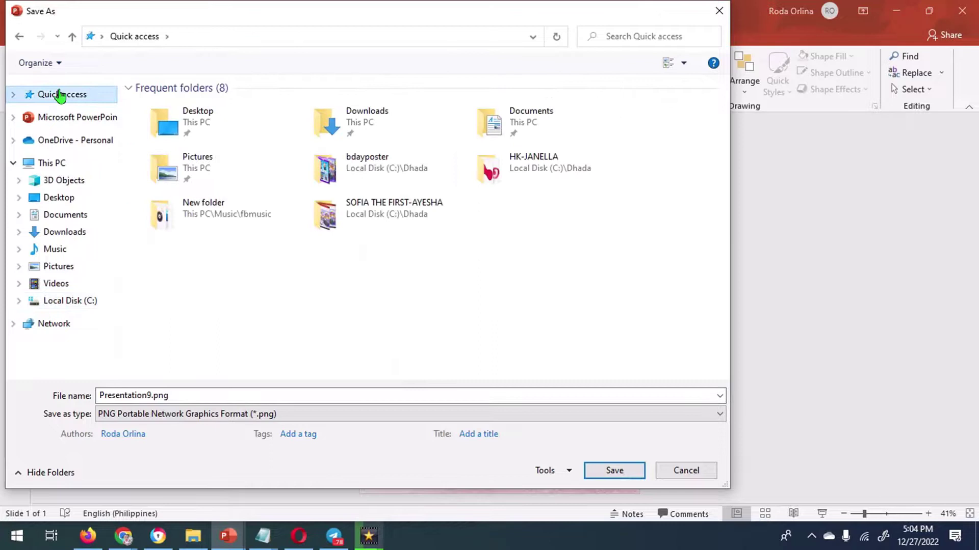
double_click(533, 174)
left_click(613, 470)
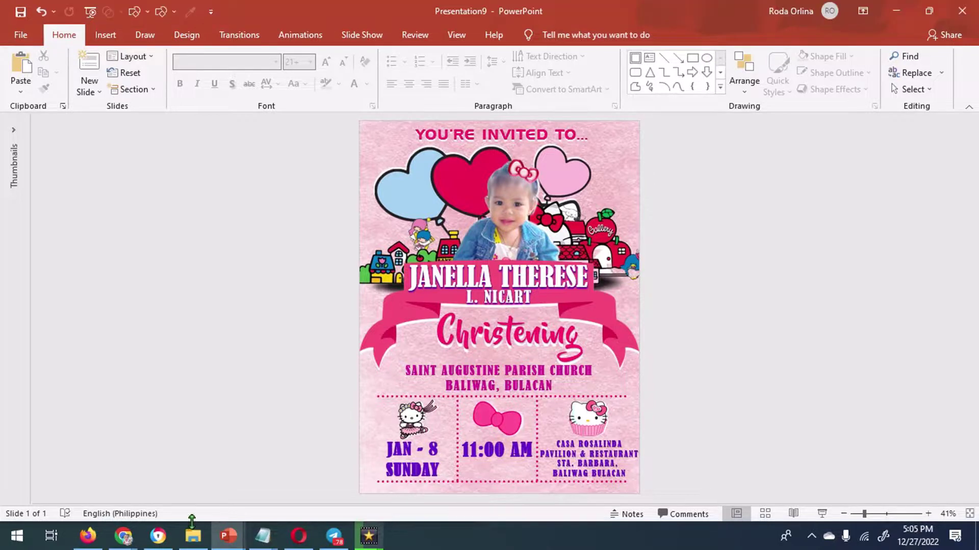
Preview Presentation9.png from File Explorer, then show the invitation full screen
left_click(192, 541)
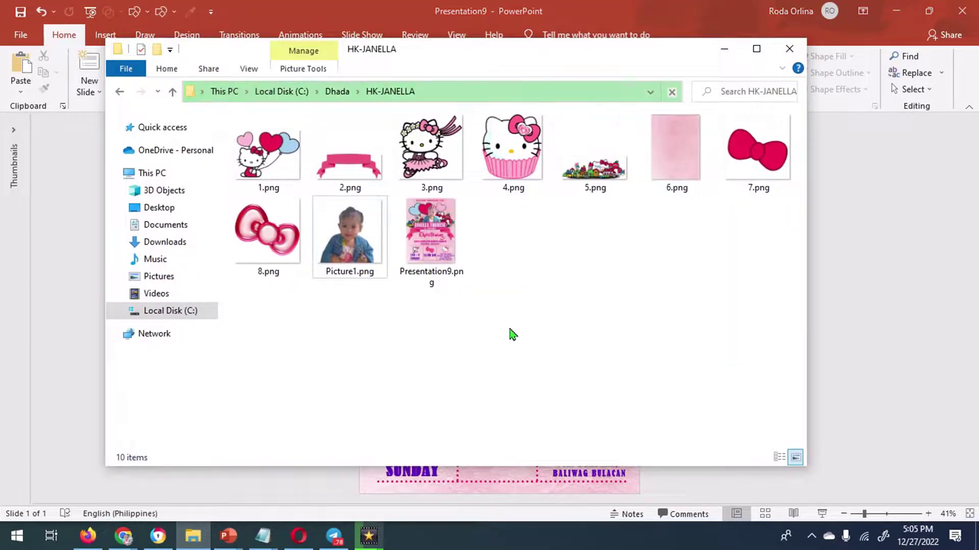
double_click(449, 255)
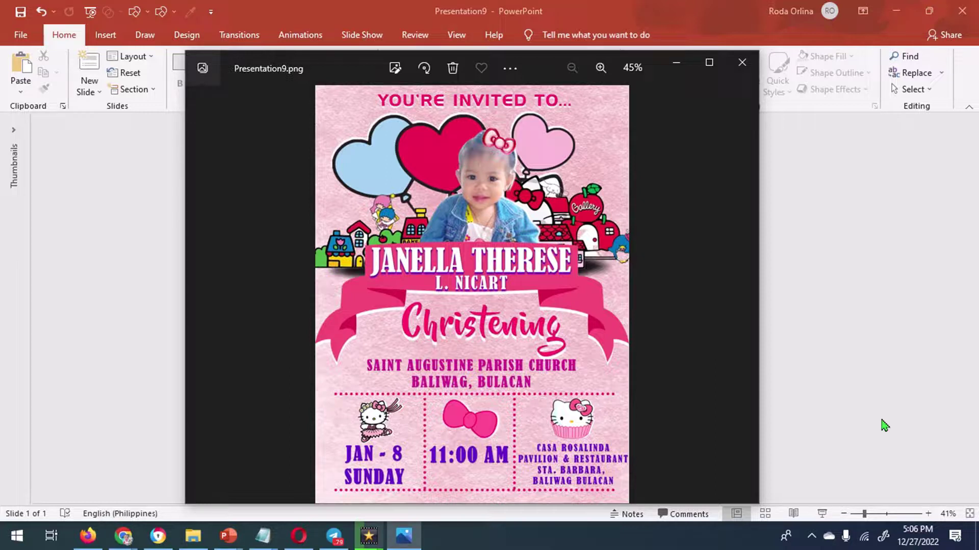
left_click(742, 62)
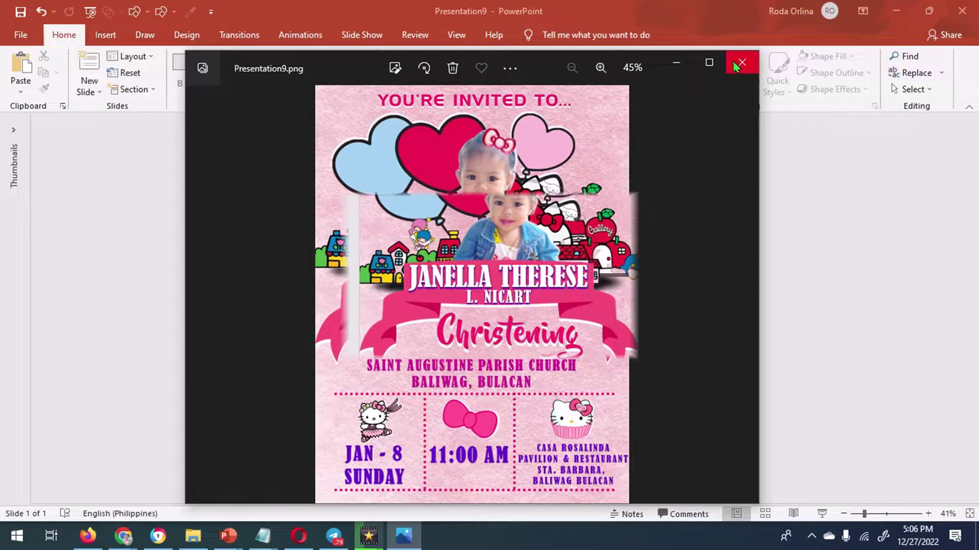
left_click(822, 513)
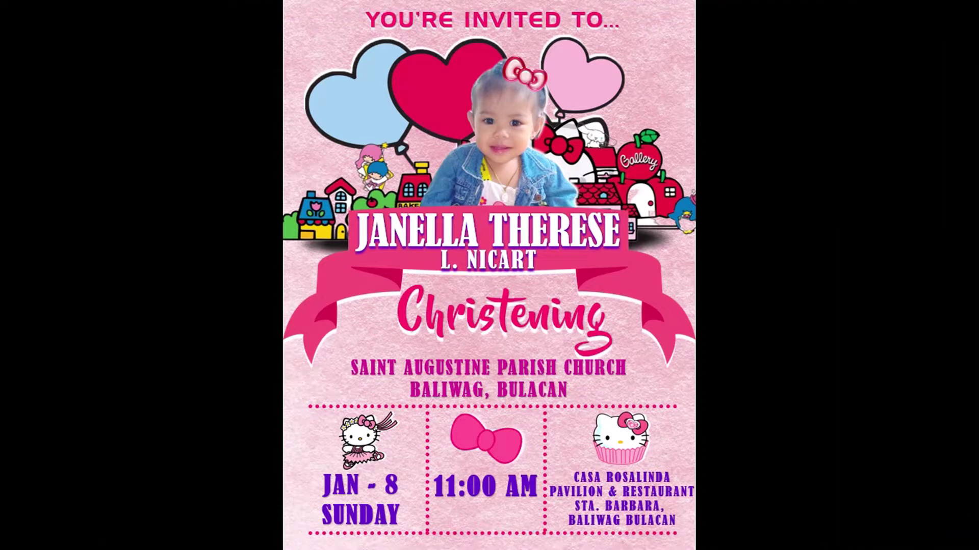